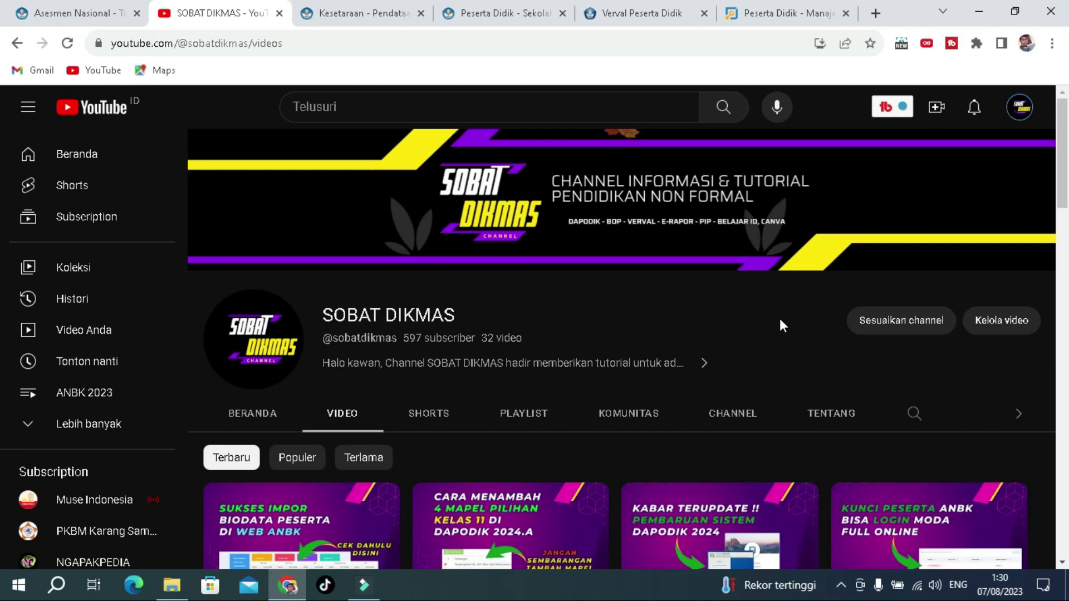
- Look through the newest videos on the SOBAT DIKMAS YouTube channel
{"action": "scroll", "coordinate": [1064, 203], "scroll_direction": "down", "scroll_amount": 2}
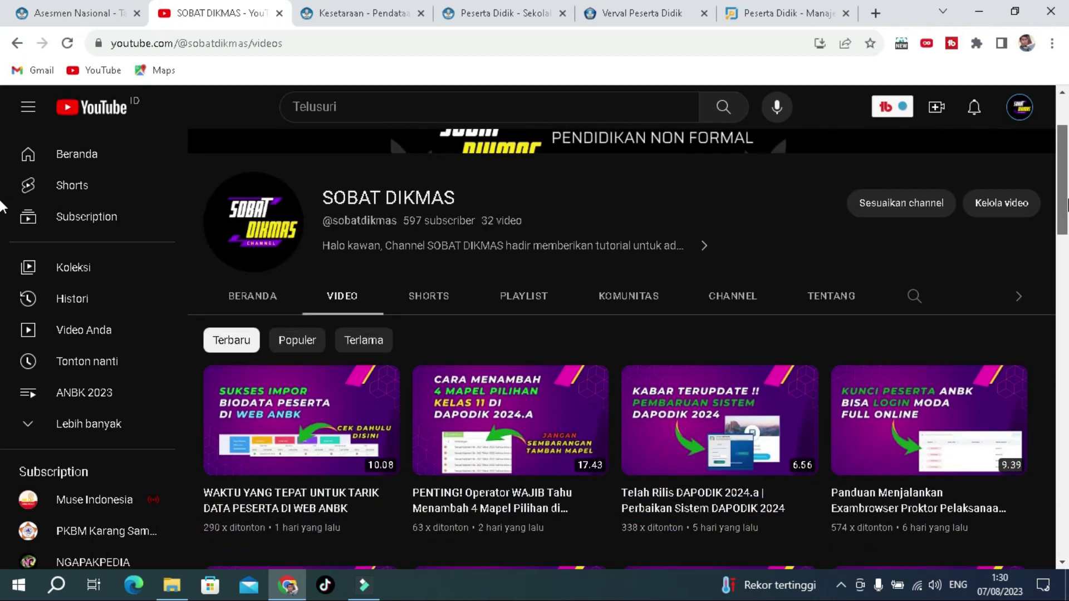
{"action": "scroll", "coordinate": [2, 208], "scroll_direction": "down", "scroll_amount": 1}
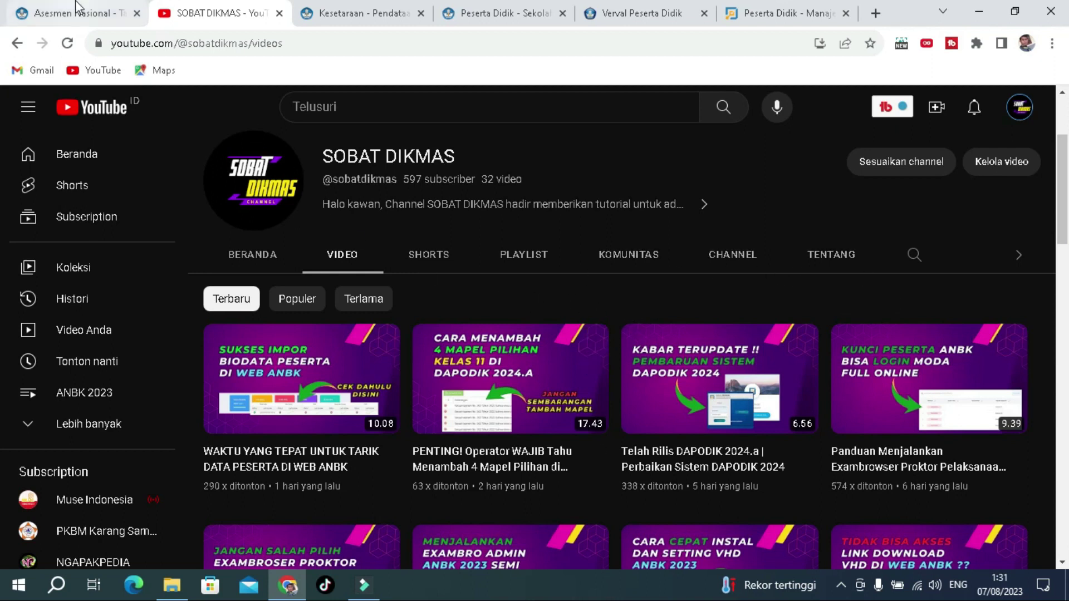
- Switch to the ANBK site and read which school levels the "Persiapan Pelaksanaan Simulasi SD" announcement addresses
{"action": "left_click", "coordinate": [51, 8]}
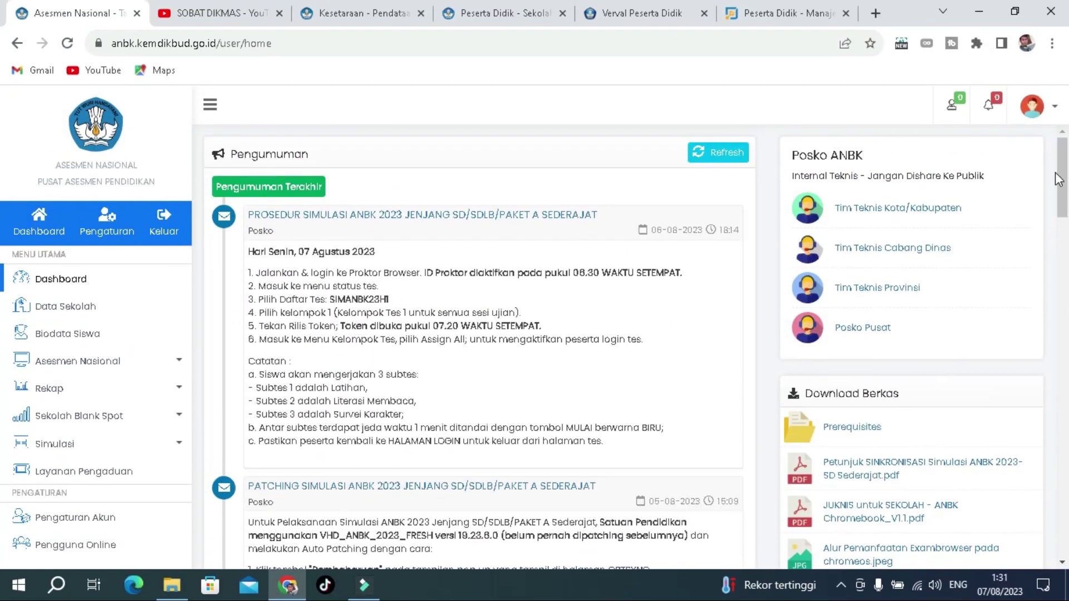
{"action": "scroll", "coordinate": [1066, 189], "scroll_direction": "down", "scroll_amount": 1}
{"action": "scroll", "coordinate": [1065, 189], "scroll_direction": "down", "scroll_amount": 3}
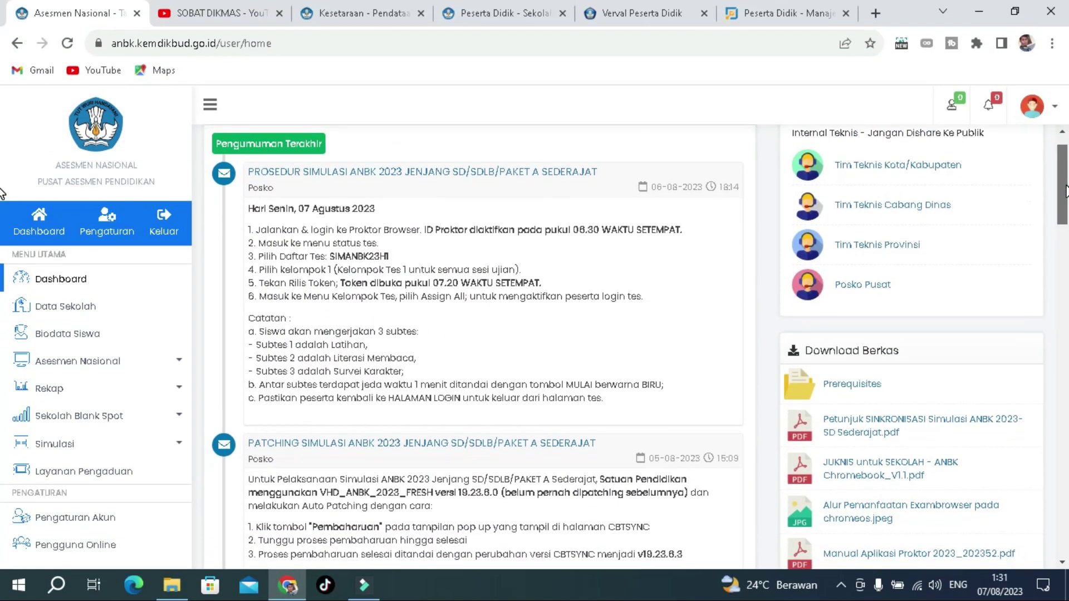
{"action": "left_click_drag", "start_coordinate": [1067, 207], "coordinate": [1067, 293]}
{"action": "left_click_drag", "start_coordinate": [647, 163], "coordinate": [701, 163]}
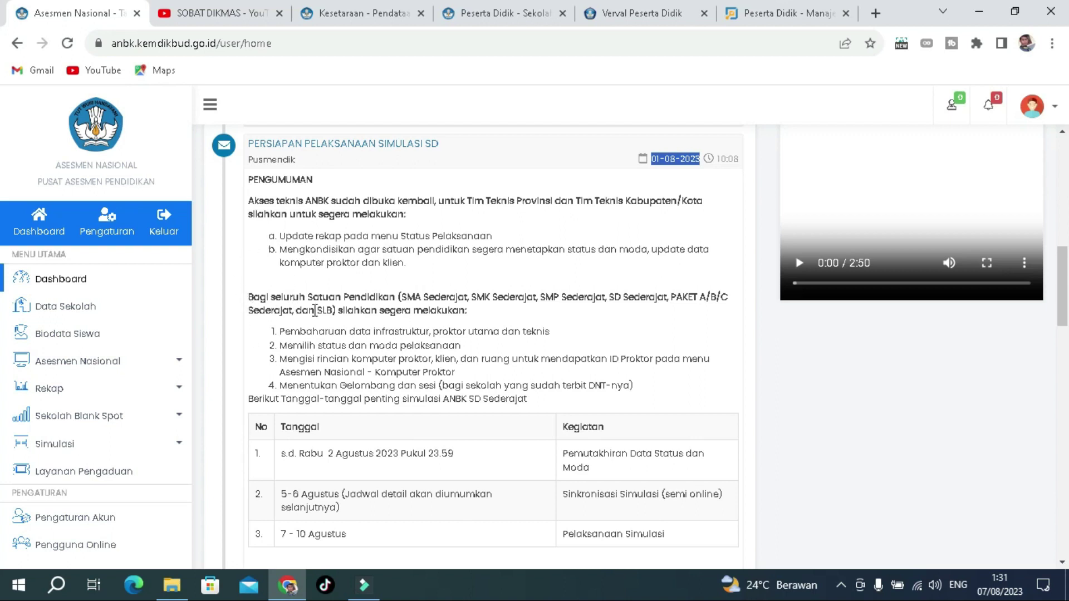
{"action": "left_click", "coordinate": [402, 301]}
{"action": "left_click_drag", "start_coordinate": [477, 298], "coordinate": [588, 301]}
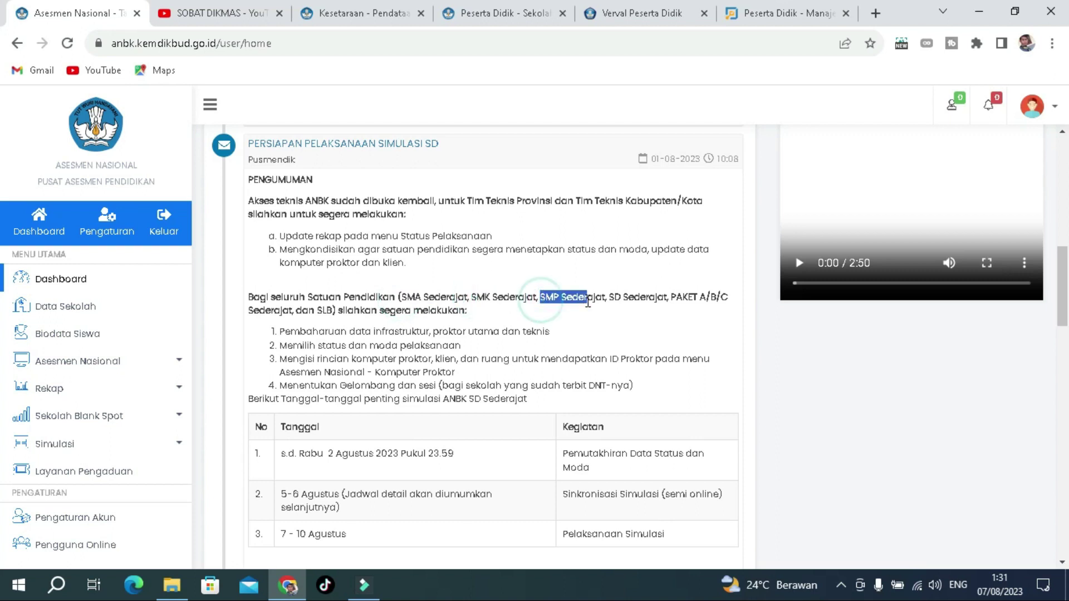
{"action": "left_click", "coordinate": [623, 303]}
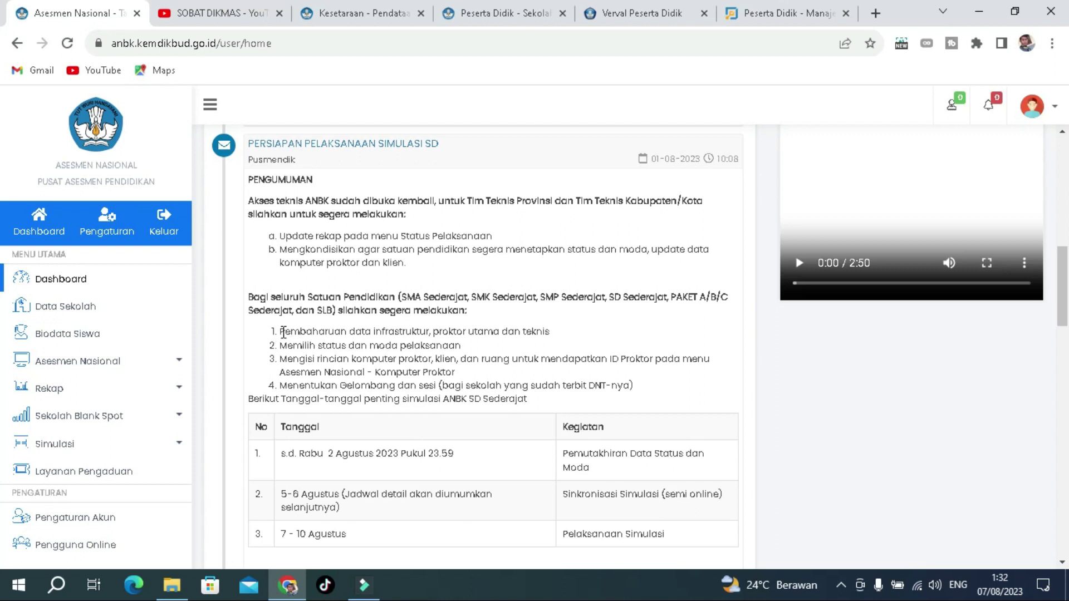
- Examine the announcement's first task, covering the infrastructure data, main proctor and technician updates
{"action": "left_click_drag", "start_coordinate": [281, 331], "coordinate": [551, 333]}
{"action": "left_click", "coordinate": [566, 335]}
{"action": "left_click_drag", "start_coordinate": [434, 333], "coordinate": [551, 333]}
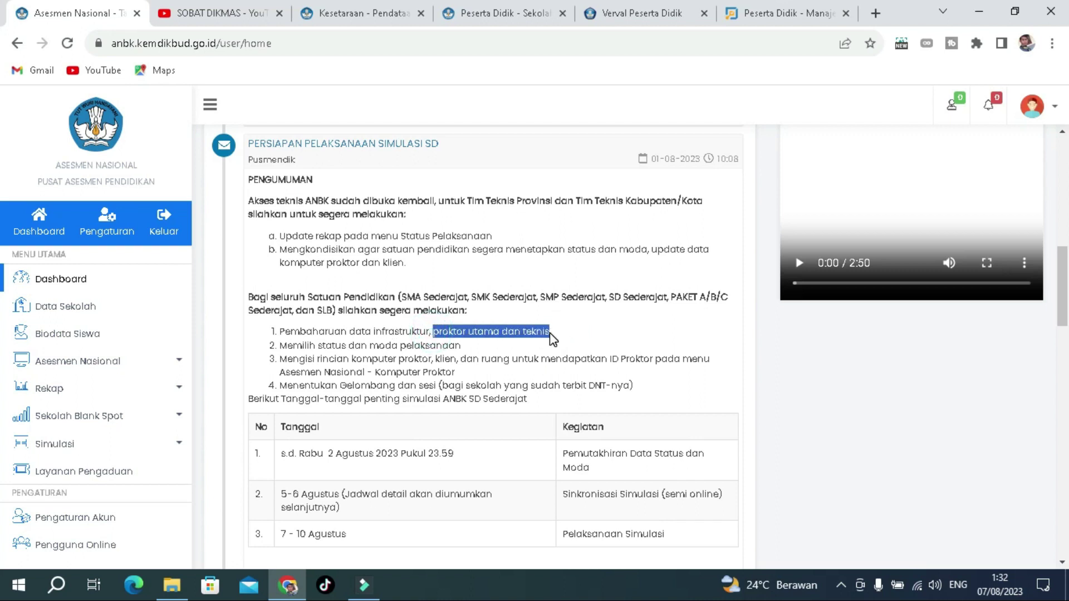
{"action": "left_click", "coordinate": [569, 335]}
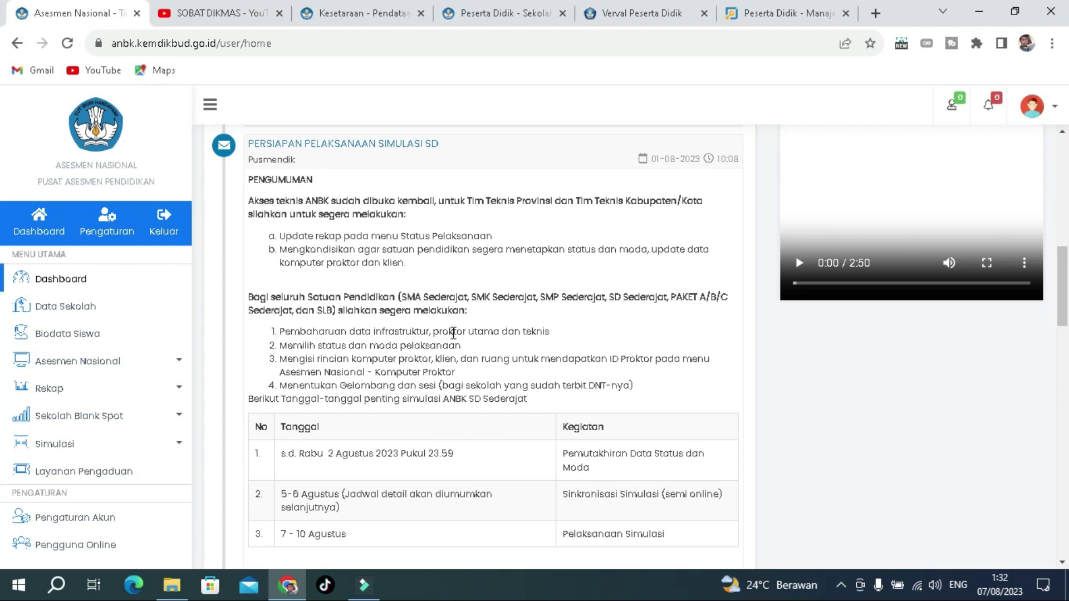
{"action": "left_click_drag", "start_coordinate": [472, 332], "coordinate": [543, 334]}
{"action": "left_click", "coordinate": [576, 340]}
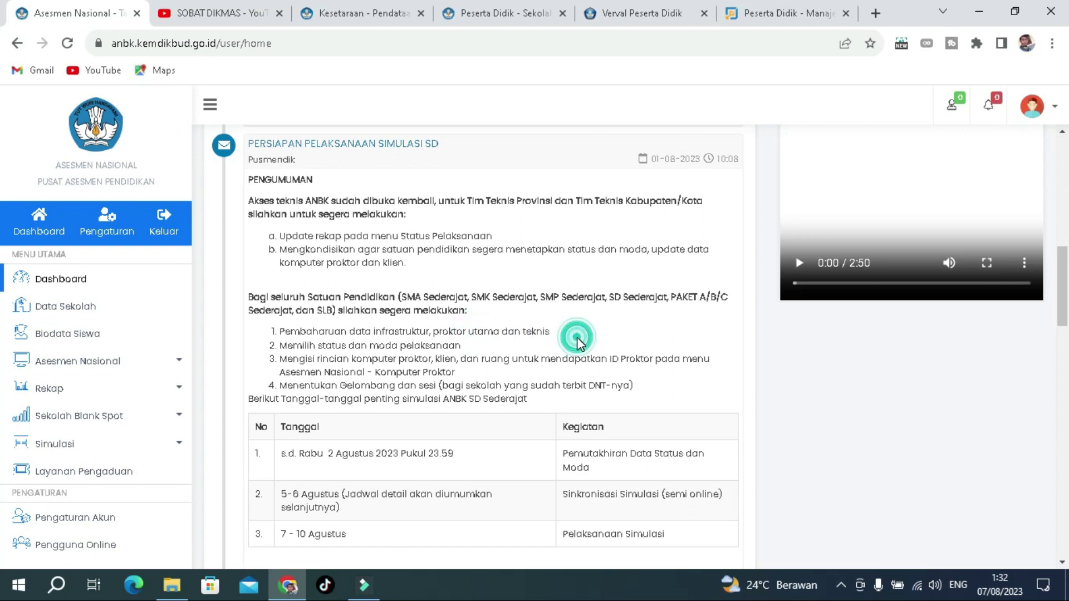
- Open the Tim Teknis section of the school data and examine the proctor and technician fields
{"action": "left_click", "coordinate": [79, 307]}
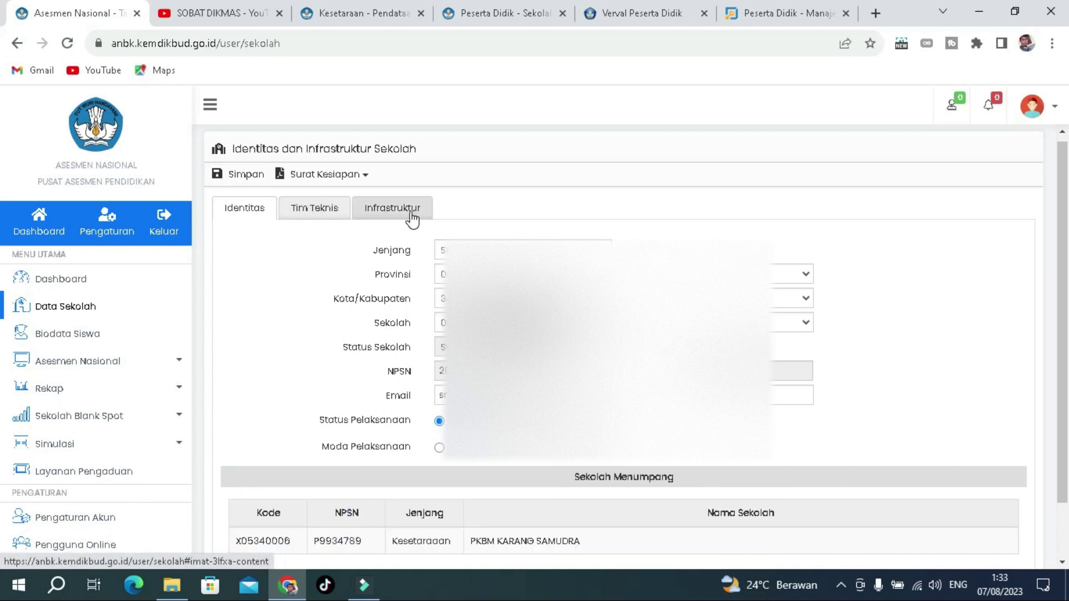
{"action": "left_click", "coordinate": [313, 218]}
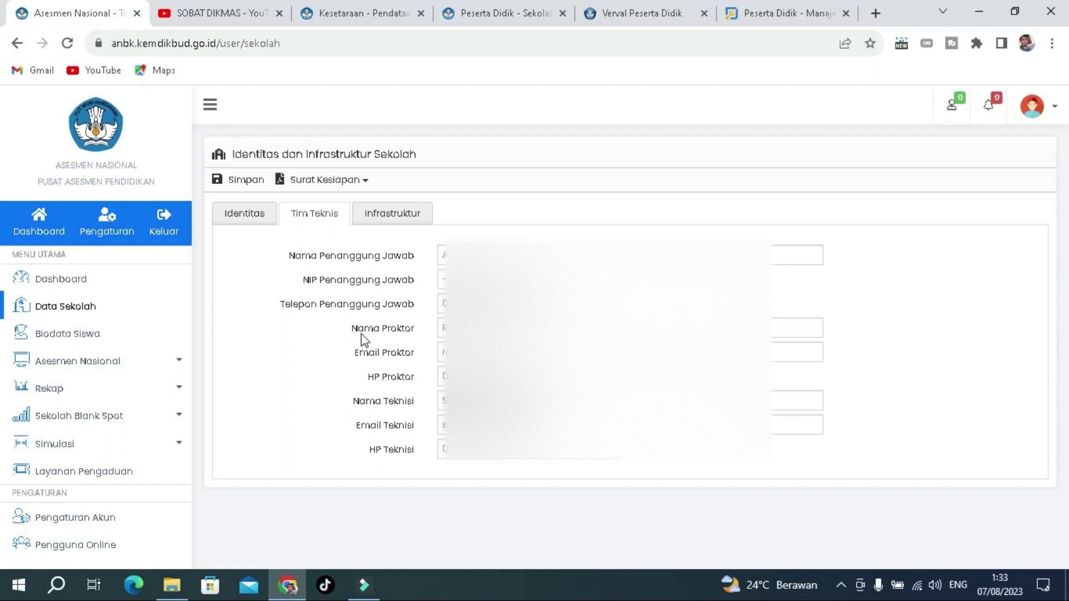
{"action": "left_click_drag", "start_coordinate": [351, 330], "coordinate": [391, 331]}
{"action": "left_click_drag", "start_coordinate": [350, 403], "coordinate": [415, 408]}
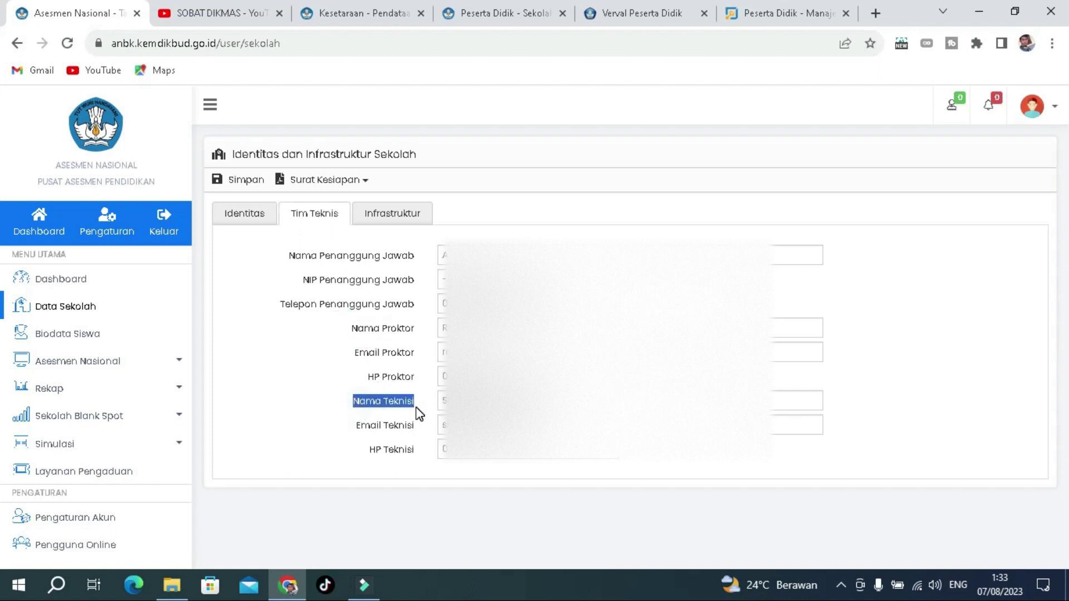
{"action": "left_click", "coordinate": [324, 372]}
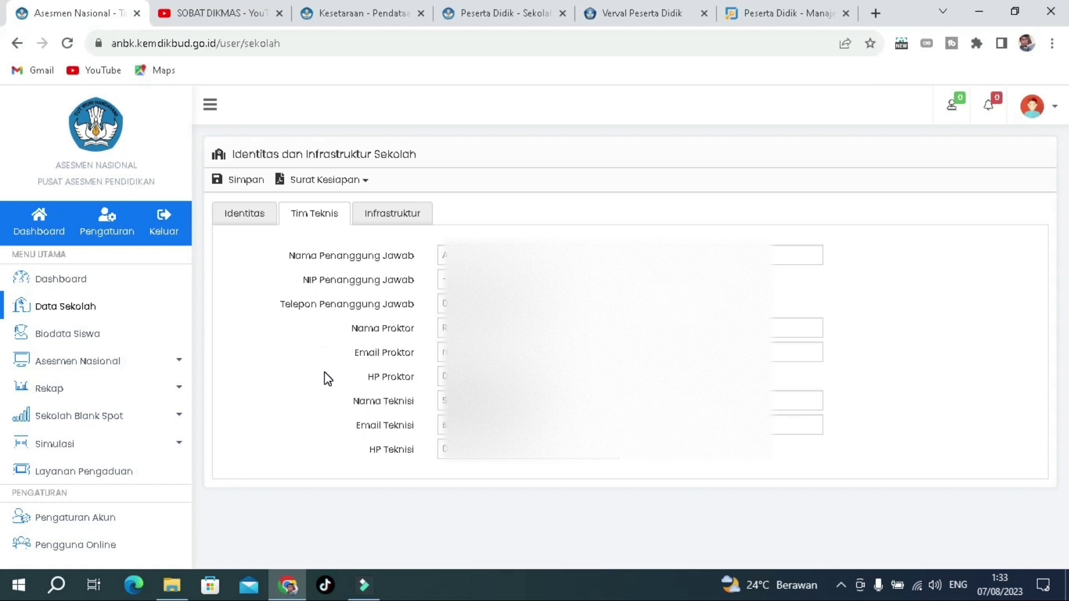
{"action": "left_click", "coordinate": [327, 353]}
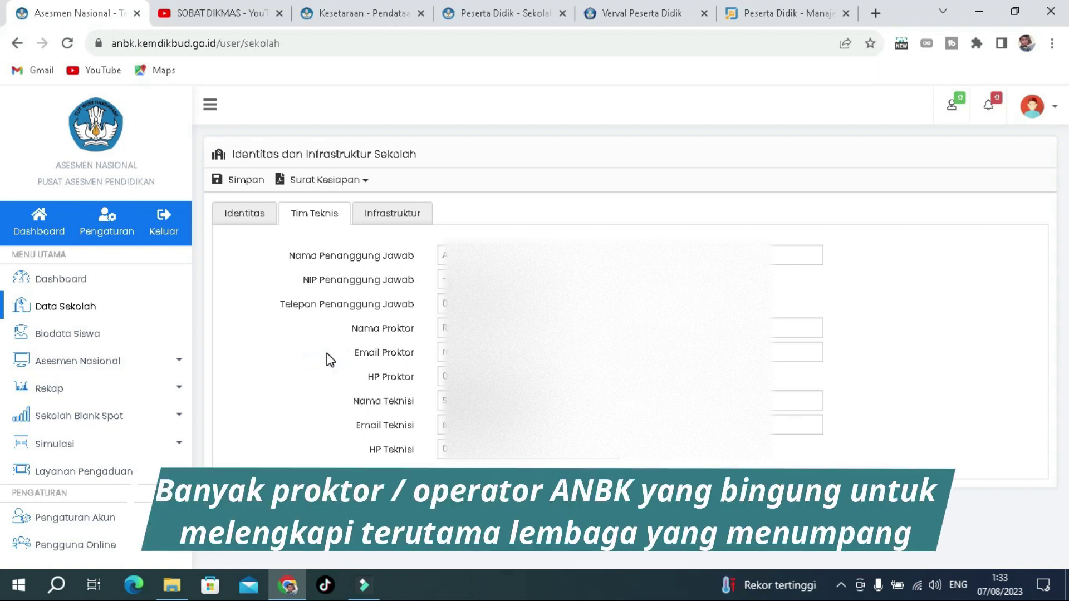
{"action": "left_click", "coordinate": [326, 331]}
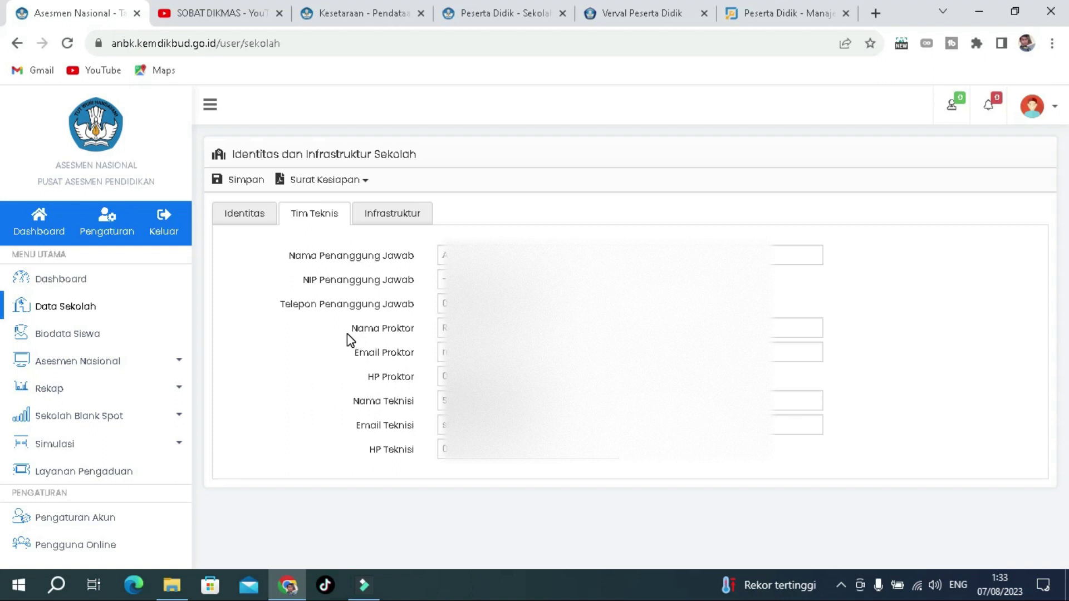
{"action": "triple_click", "coordinate": [348, 337]}
{"action": "left_click", "coordinate": [421, 352]}
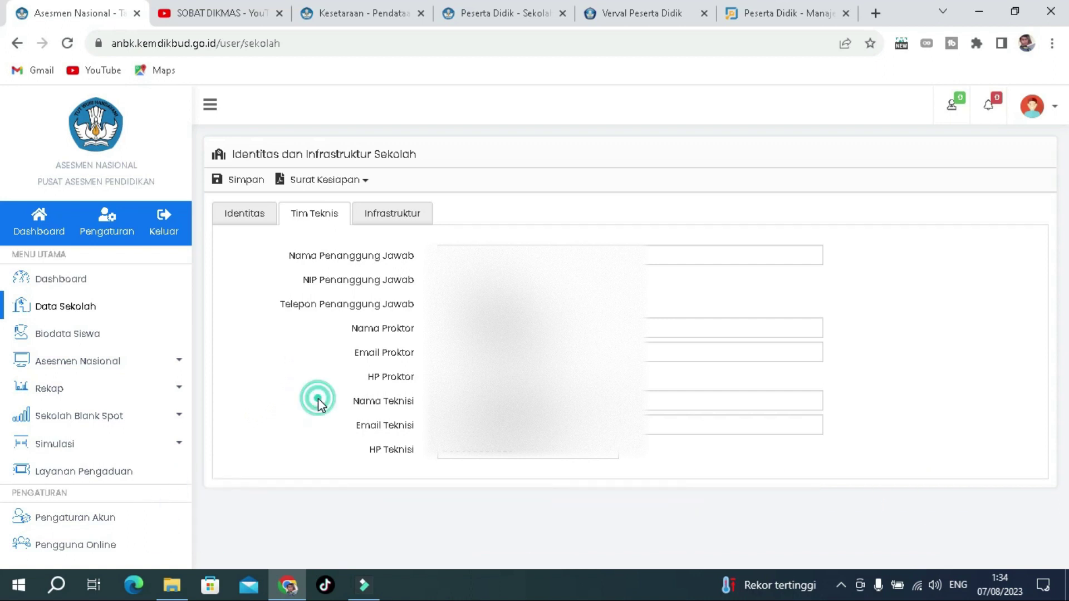
{"action": "triple_click", "coordinate": [354, 329]}
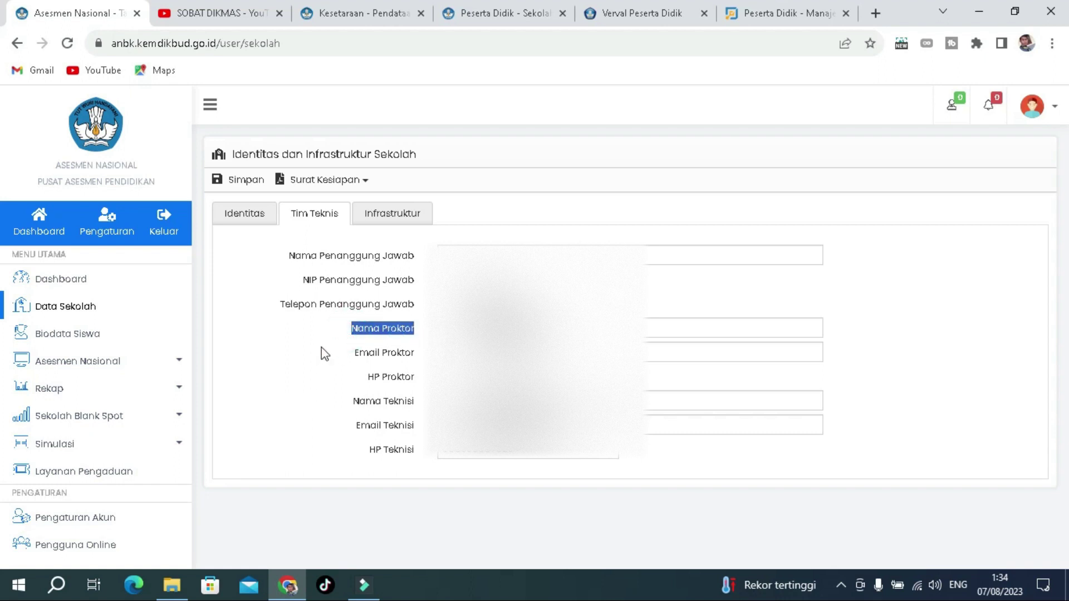
{"action": "left_click", "coordinate": [335, 329]}
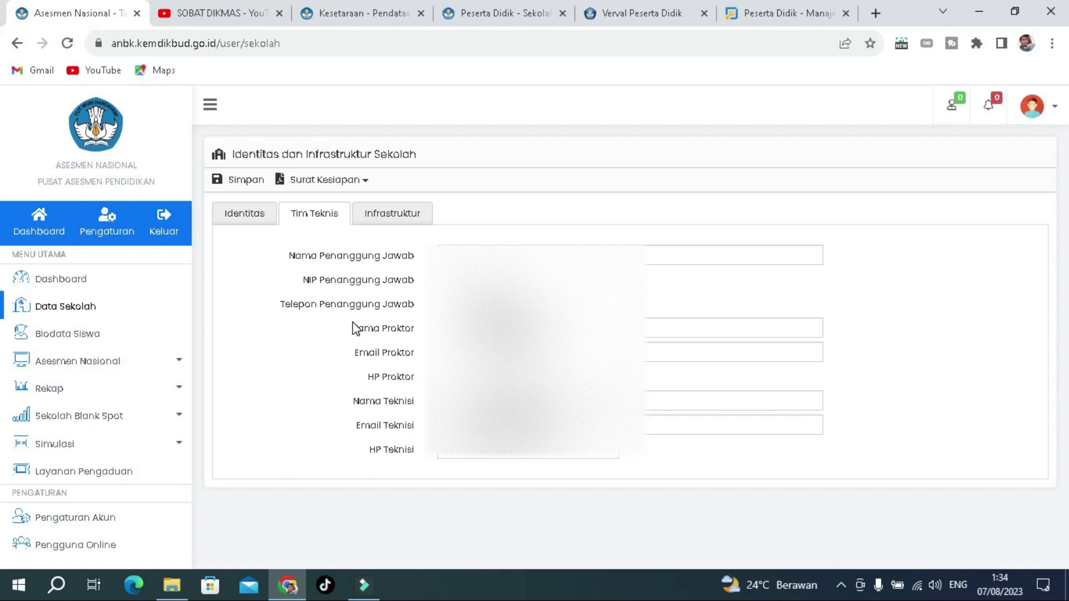
{"action": "left_click", "coordinate": [346, 328]}
- Open the Infrastruktur section of the school data and review its computer, Listrik and Internet entries
{"action": "left_click", "coordinate": [395, 226]}
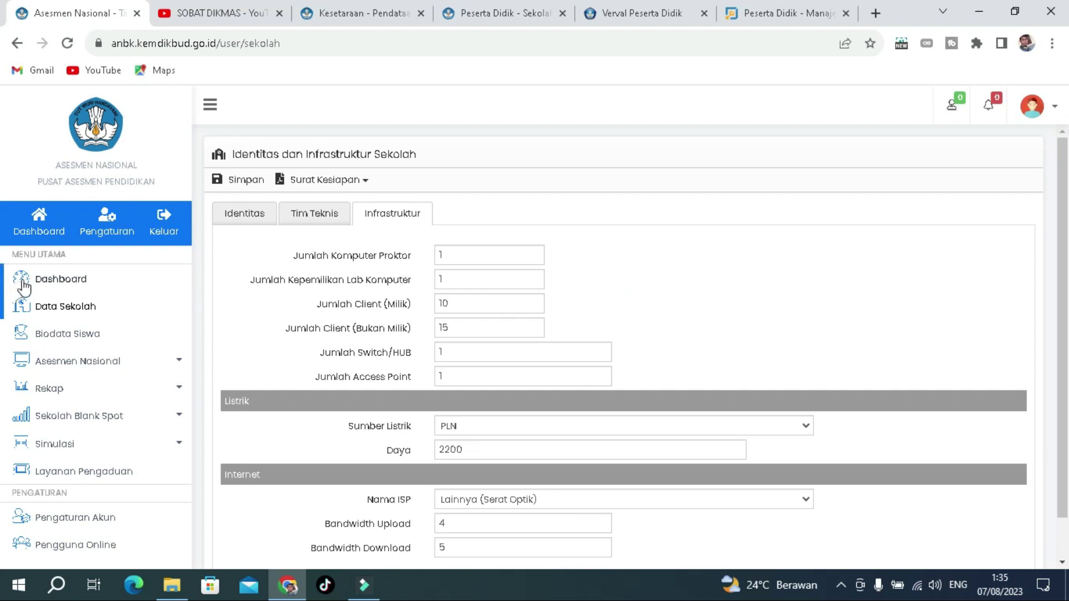
{"action": "left_click", "coordinate": [248, 286]}
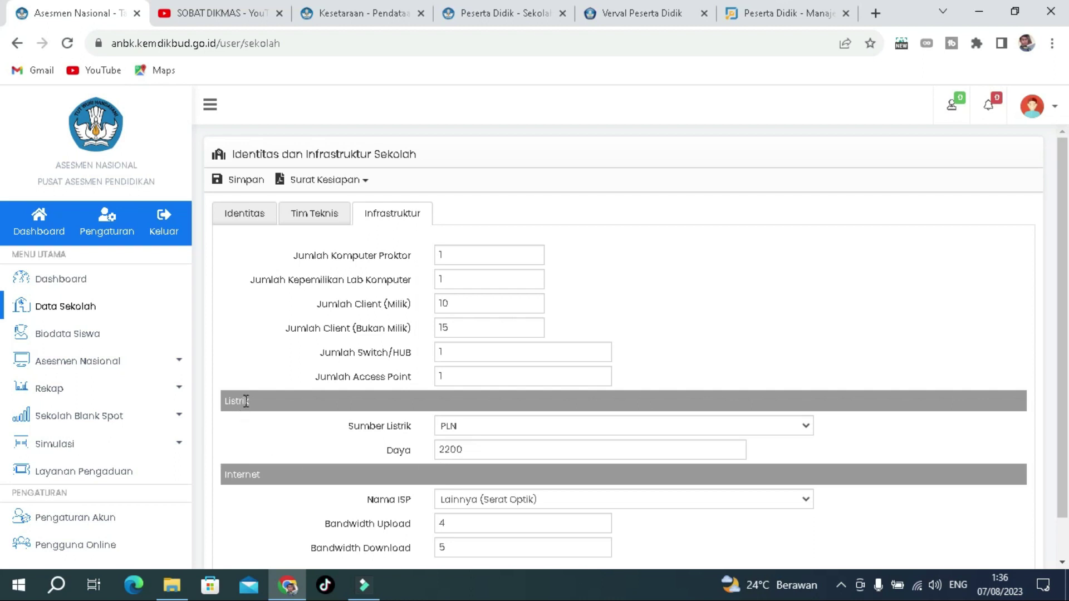
{"action": "left_click", "coordinate": [227, 475]}
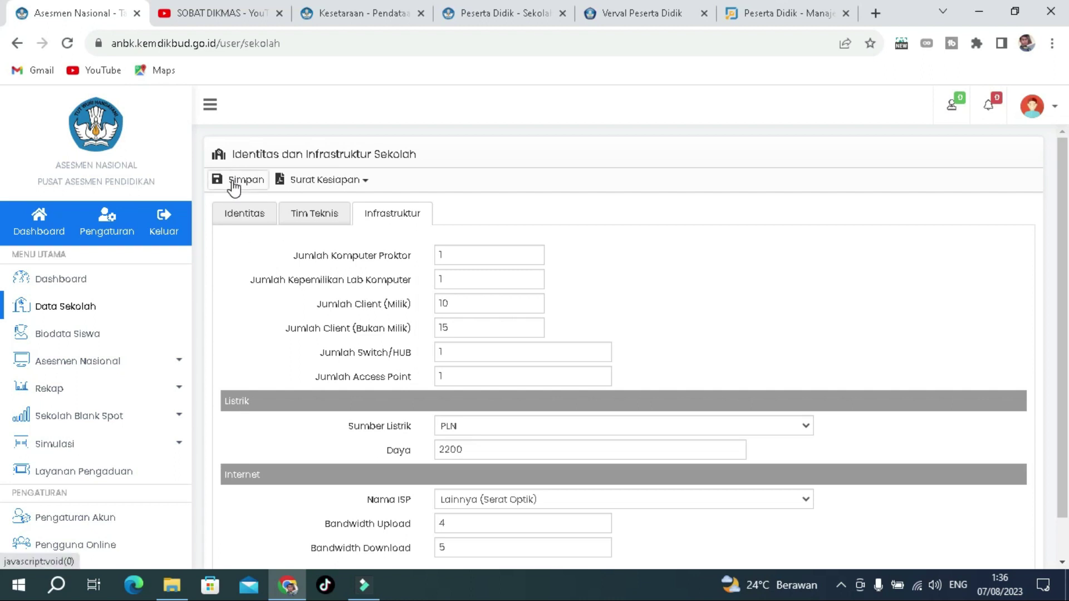
{"action": "left_click", "coordinate": [240, 294]}
- View the Surat Kesiapan options for printing, uploading and viewing the readiness letter, without choosing one
{"action": "left_click", "coordinate": [369, 180]}
{"action": "left_click", "coordinate": [438, 154]}
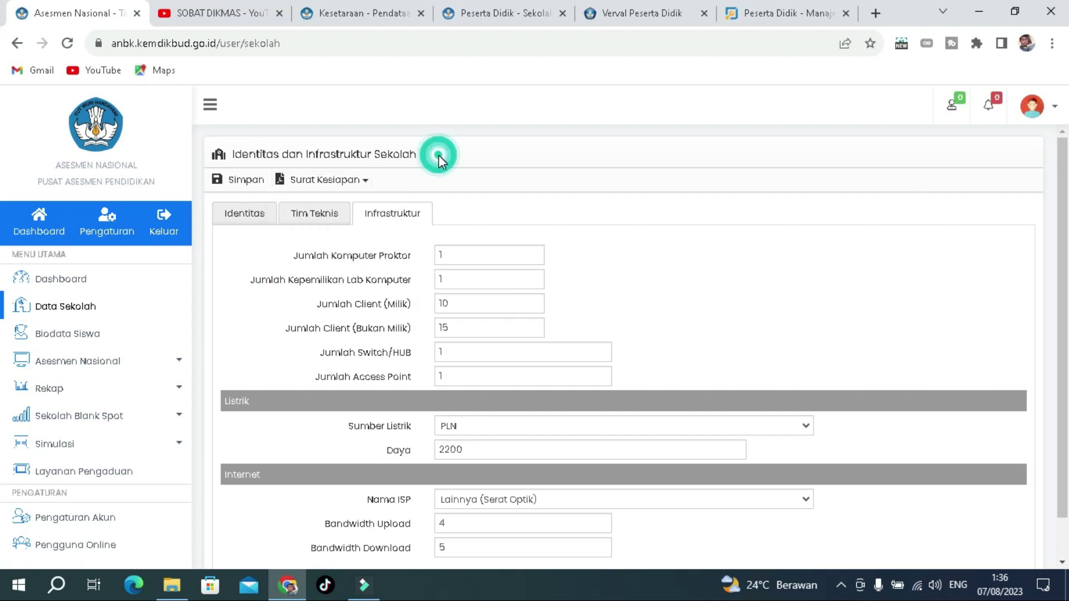
{"action": "left_click", "coordinate": [359, 180]}
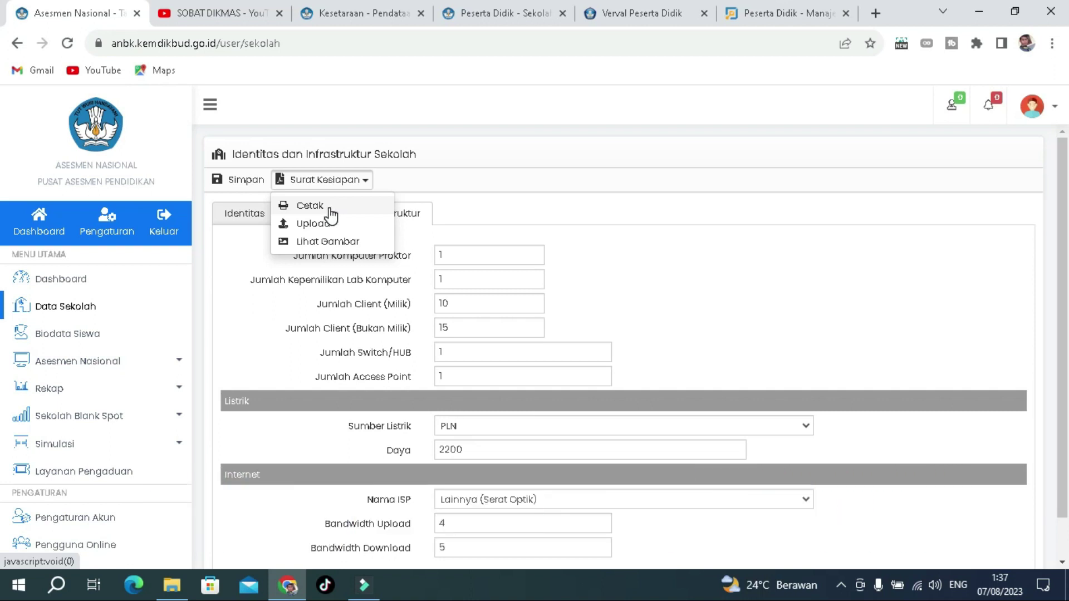
{"action": "left_click", "coordinate": [620, 212]}
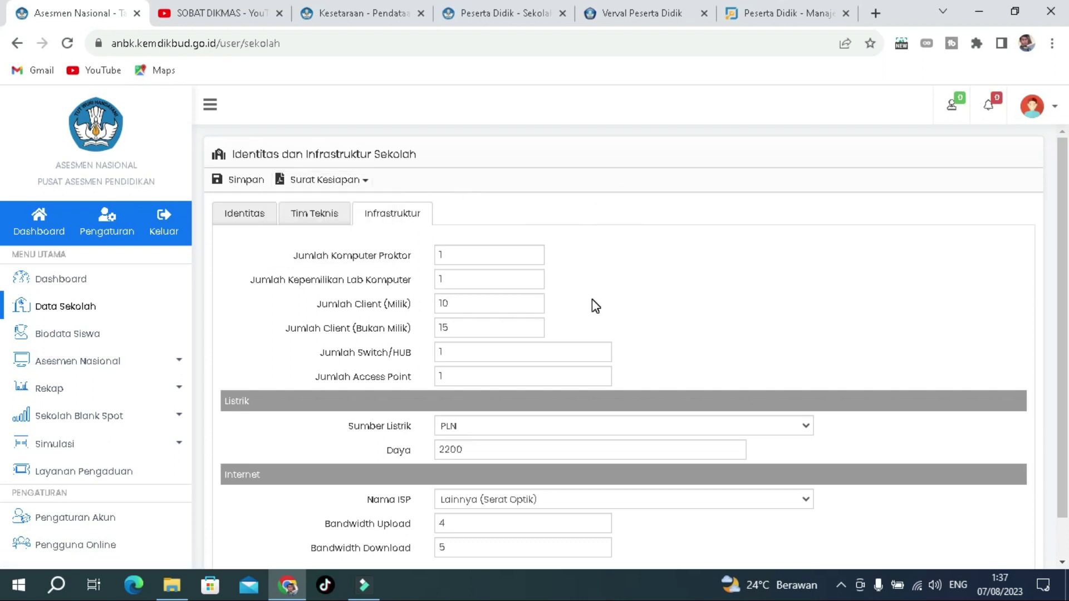
{"action": "left_click", "coordinate": [362, 183]}
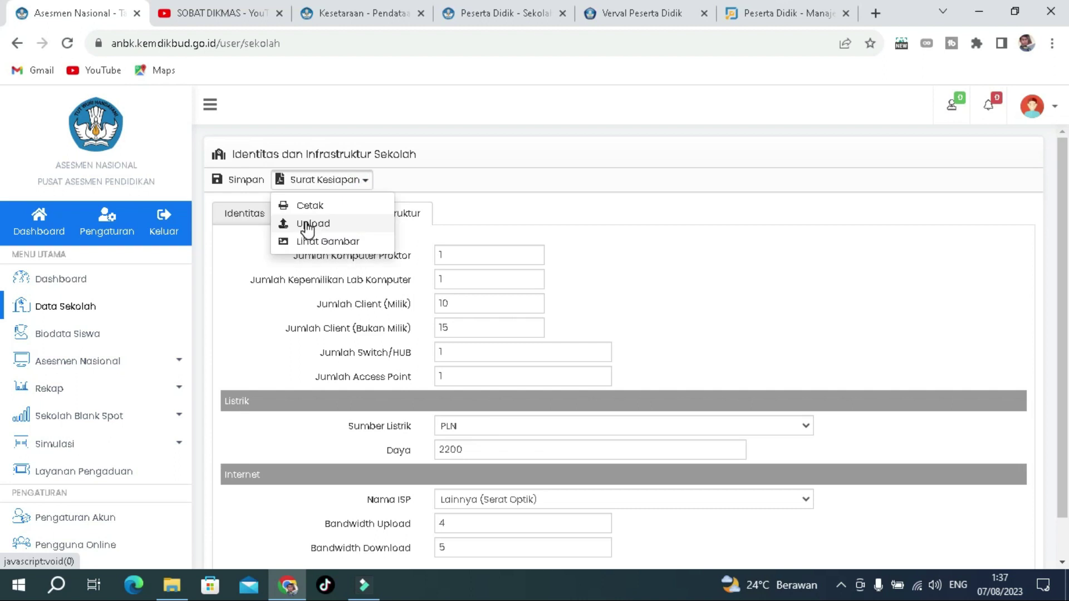
{"action": "left_click", "coordinate": [222, 275]}
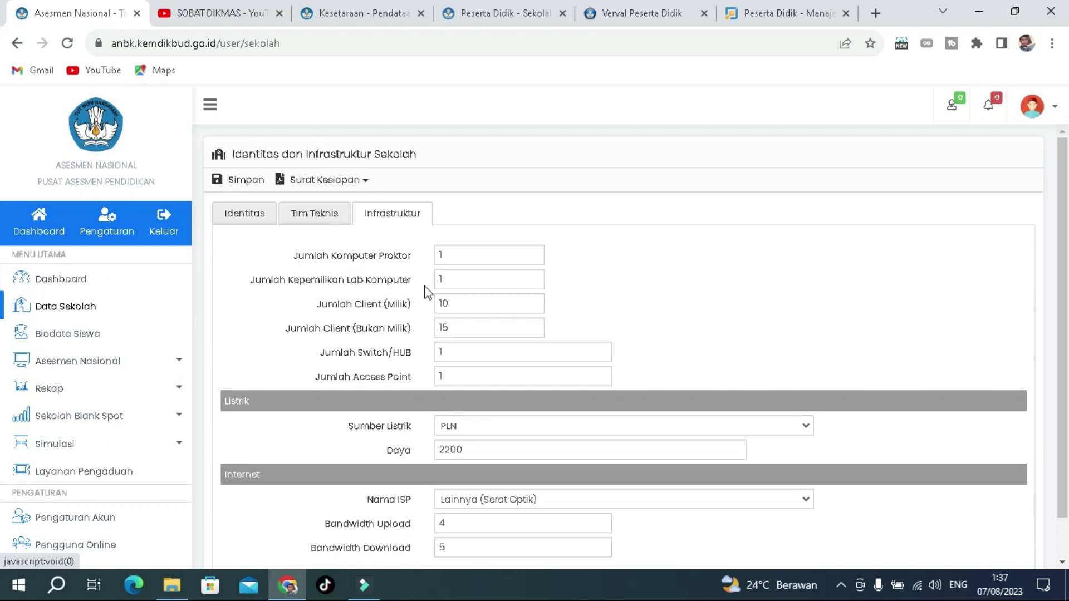
- Return to the dashboard and read the first three tasks in the "Persiapan Pelaksanaan Simulasi SD" announcement
{"action": "left_click", "coordinate": [36, 279]}
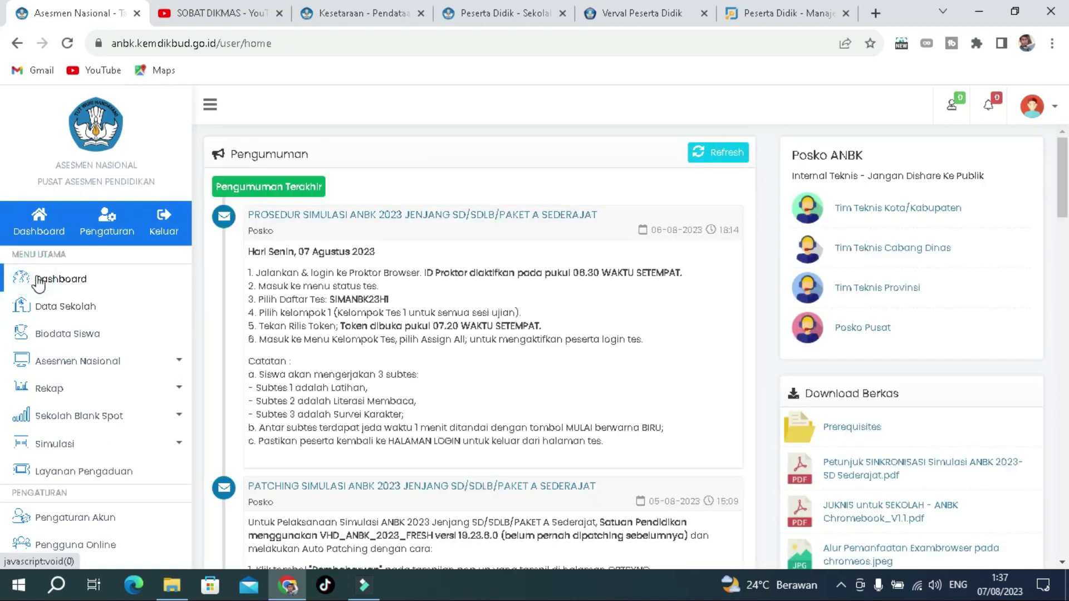
{"action": "scroll", "coordinate": [343, 370], "scroll_direction": "down", "scroll_amount": 10}
{"action": "left_click_drag", "start_coordinate": [289, 365], "coordinate": [574, 364]}
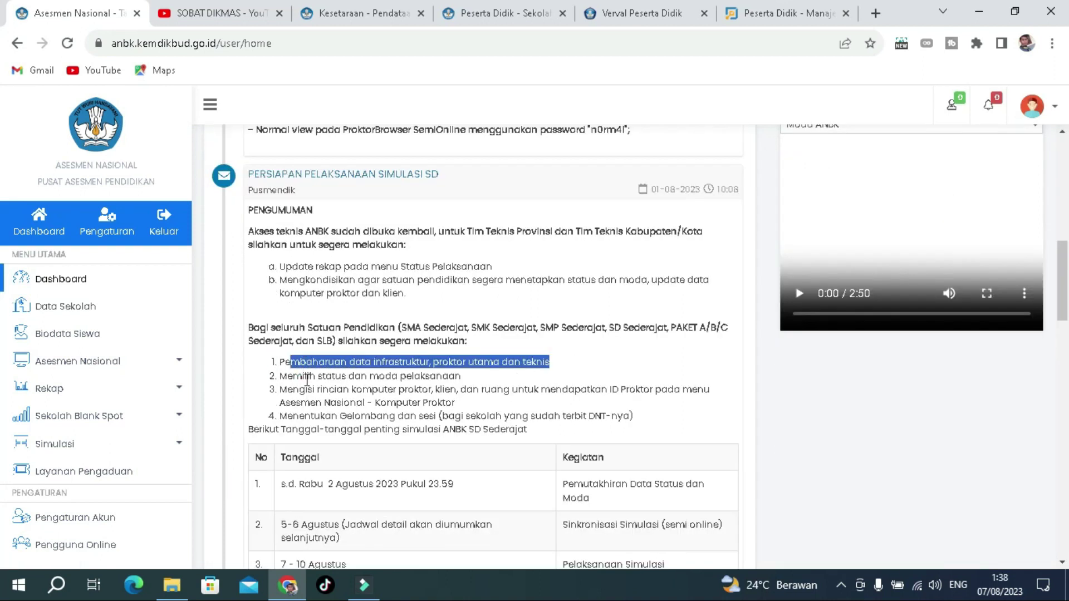
{"action": "left_click_drag", "start_coordinate": [280, 378], "coordinate": [465, 383]}
{"action": "left_click_drag", "start_coordinate": [280, 390], "coordinate": [469, 403]}
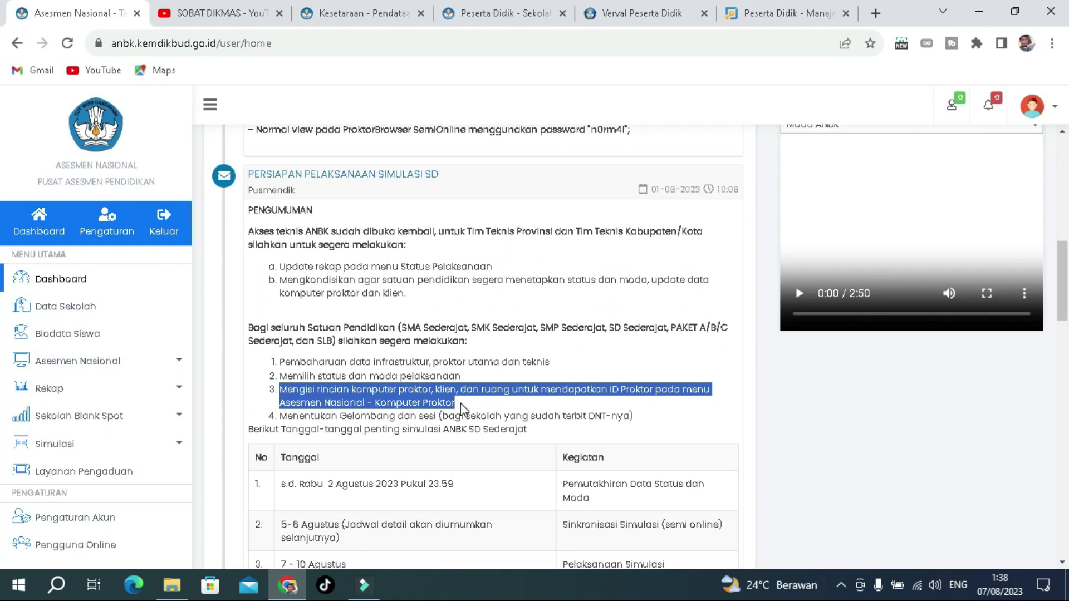
{"action": "left_click", "coordinate": [490, 398]}
{"action": "left_click", "coordinate": [462, 402]}
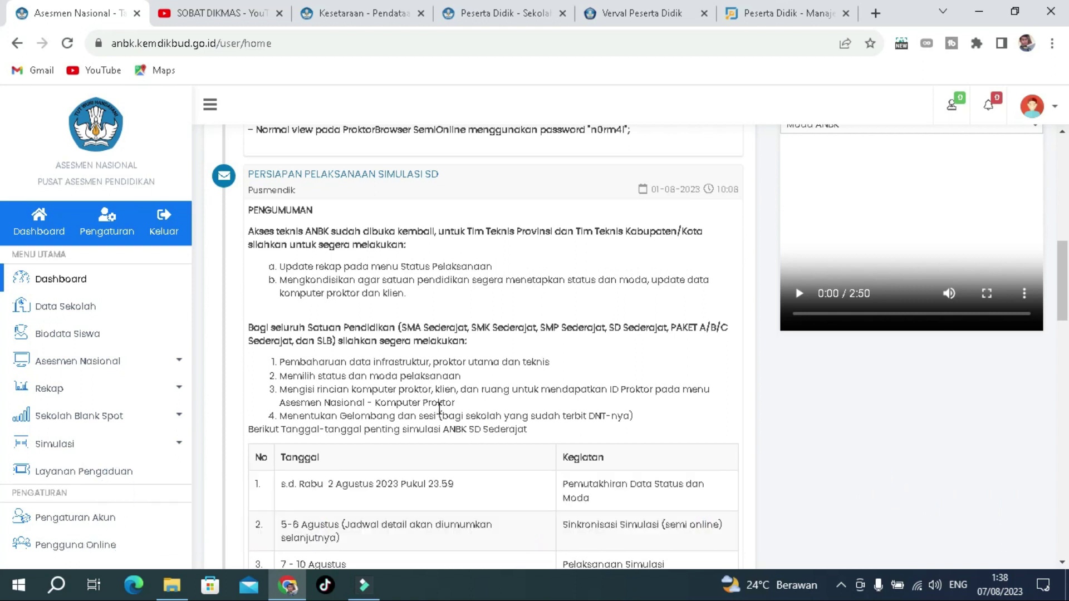
- Open the Komputer Proktor data under Asesmen Nasional and view the available participant type choices
{"action": "left_click", "coordinate": [33, 362]}
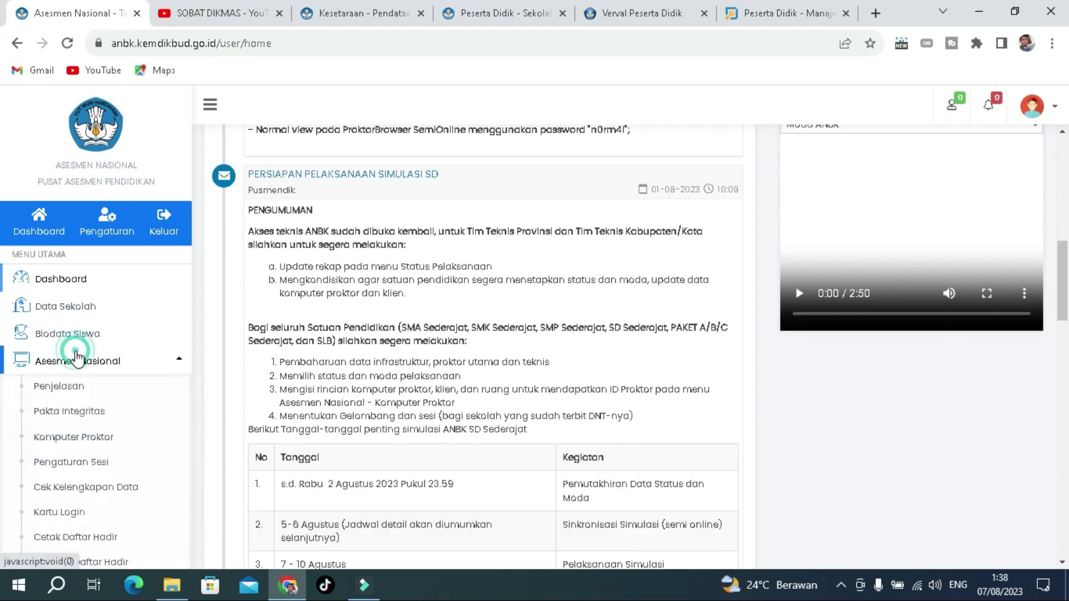
{"action": "left_click", "coordinate": [100, 440]}
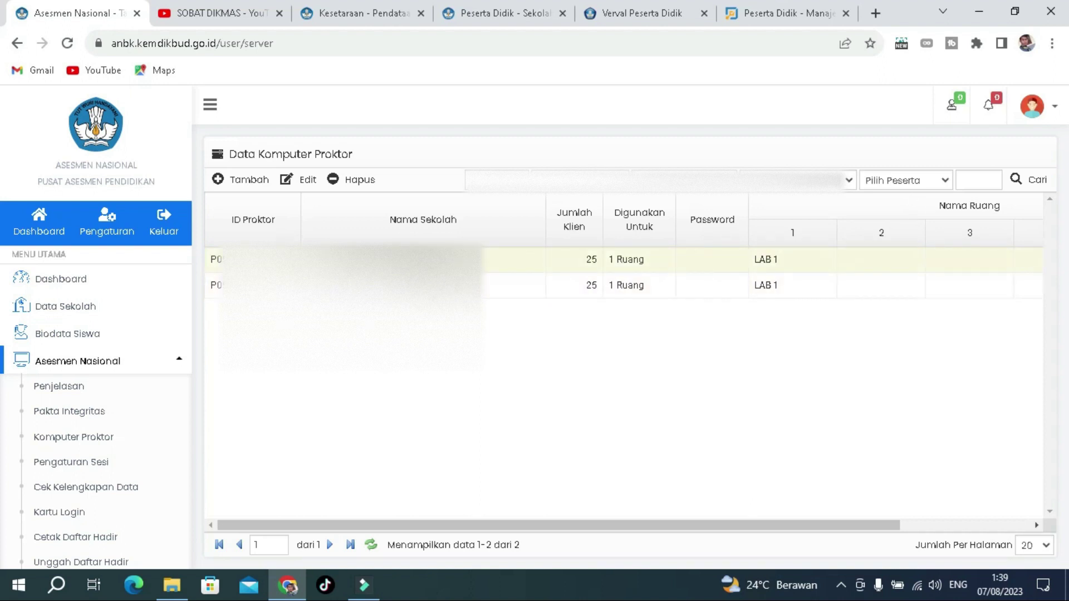
{"action": "left_click", "coordinate": [934, 182]}
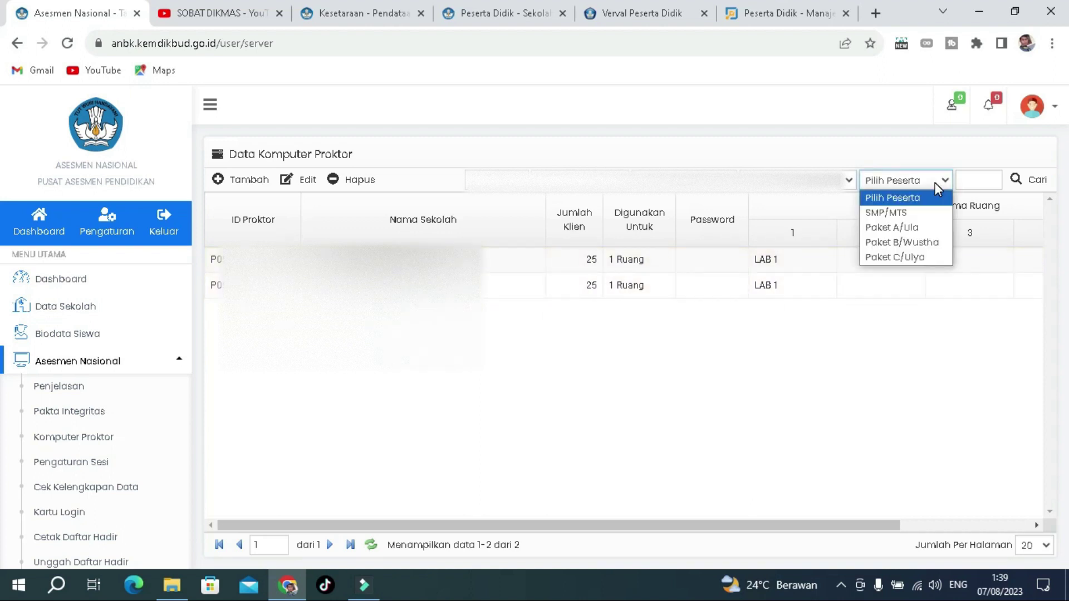
{"action": "left_click", "coordinate": [818, 305]}
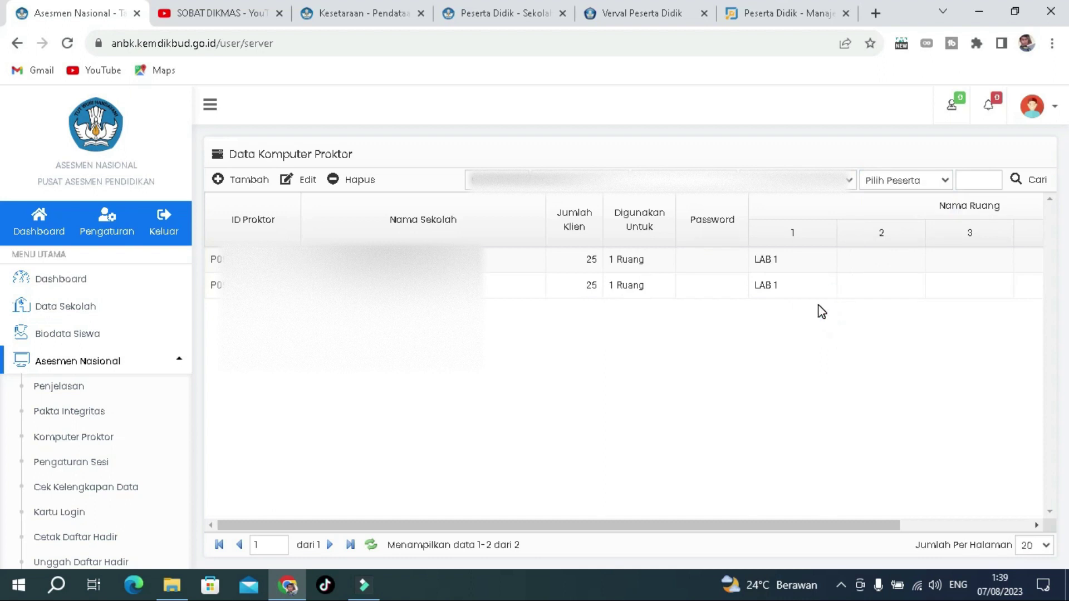
- Review the participant type choices above the proctor computer list, from SMP/MTS to Paket C/Ulya, without choosing one
{"action": "left_click", "coordinate": [936, 182]}
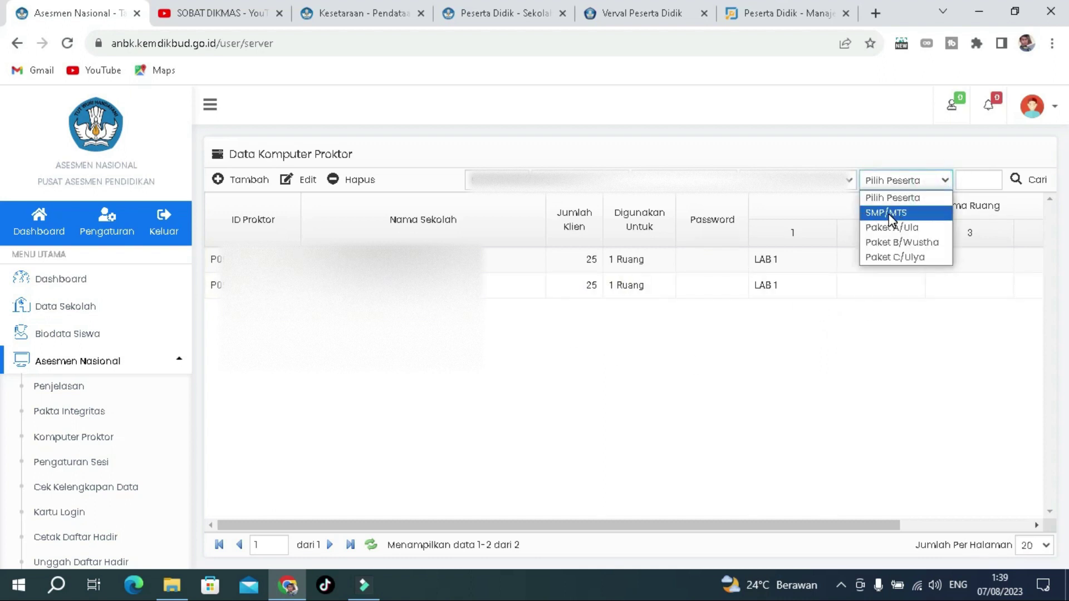
{"action": "left_click", "coordinate": [931, 205]}
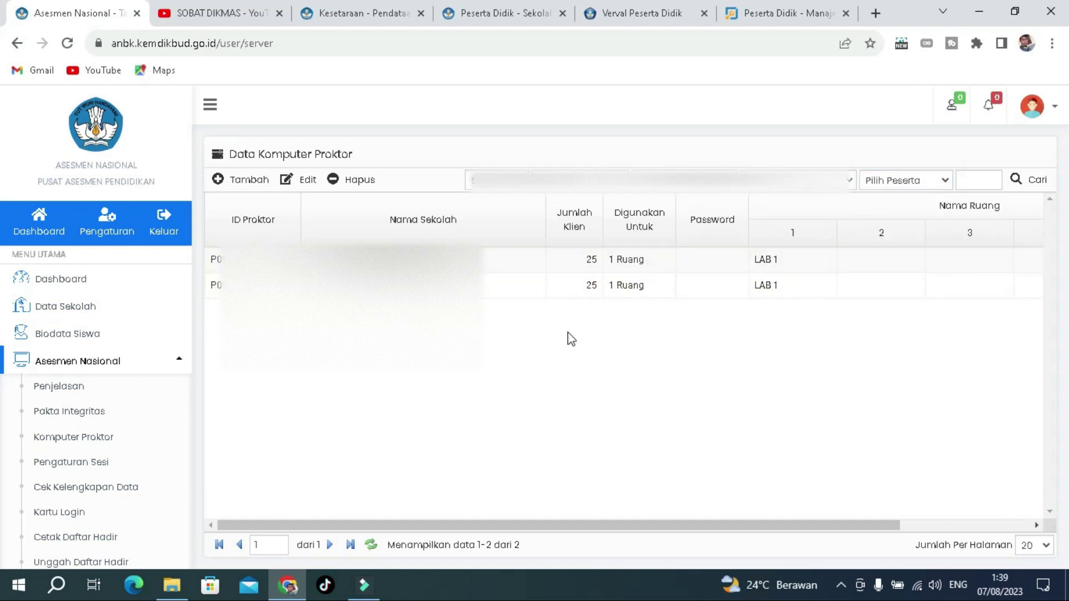
{"action": "left_click", "coordinate": [934, 184]}
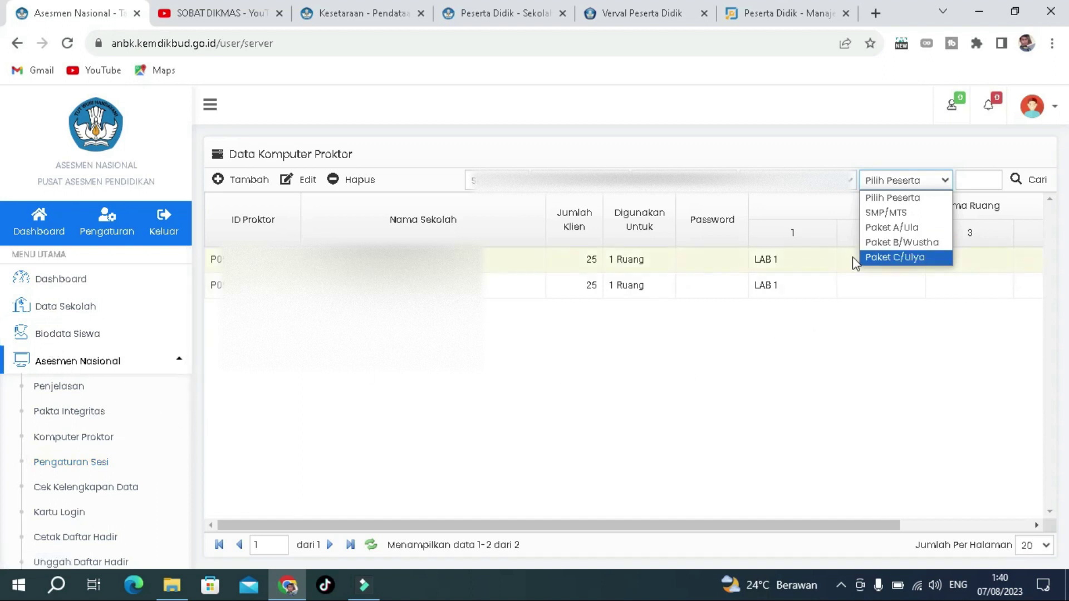
{"action": "left_click", "coordinate": [952, 185]}
- Add and save a proctor computer for Paket B/Wustha with 25 clients, used for 1 Ruang, naming the first room LAB 1
{"action": "left_click", "coordinate": [952, 185]}
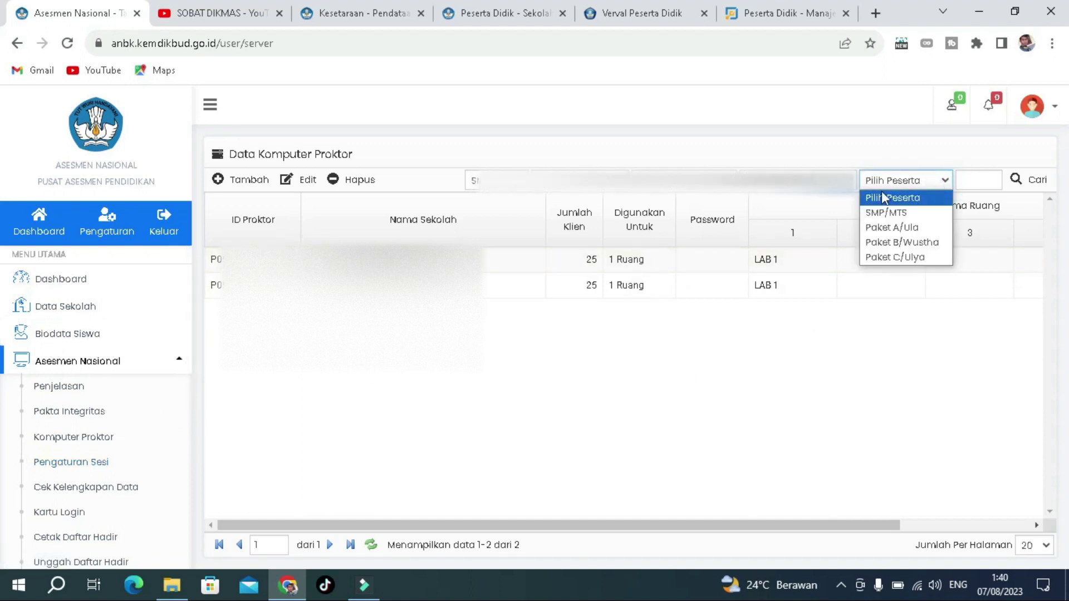
{"action": "left_click", "coordinate": [897, 243]}
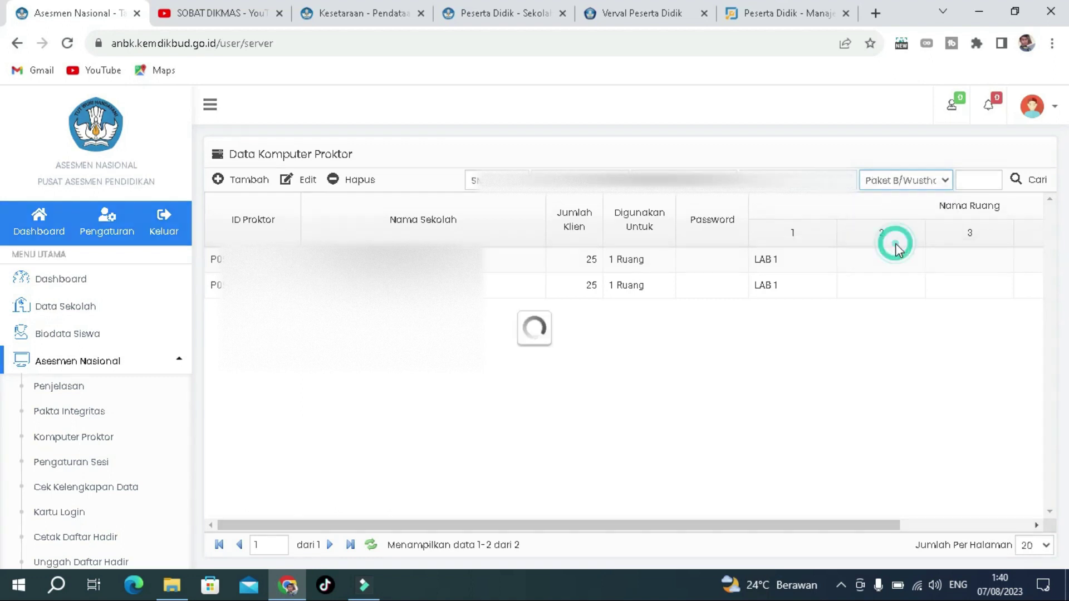
{"action": "left_click", "coordinate": [221, 180]}
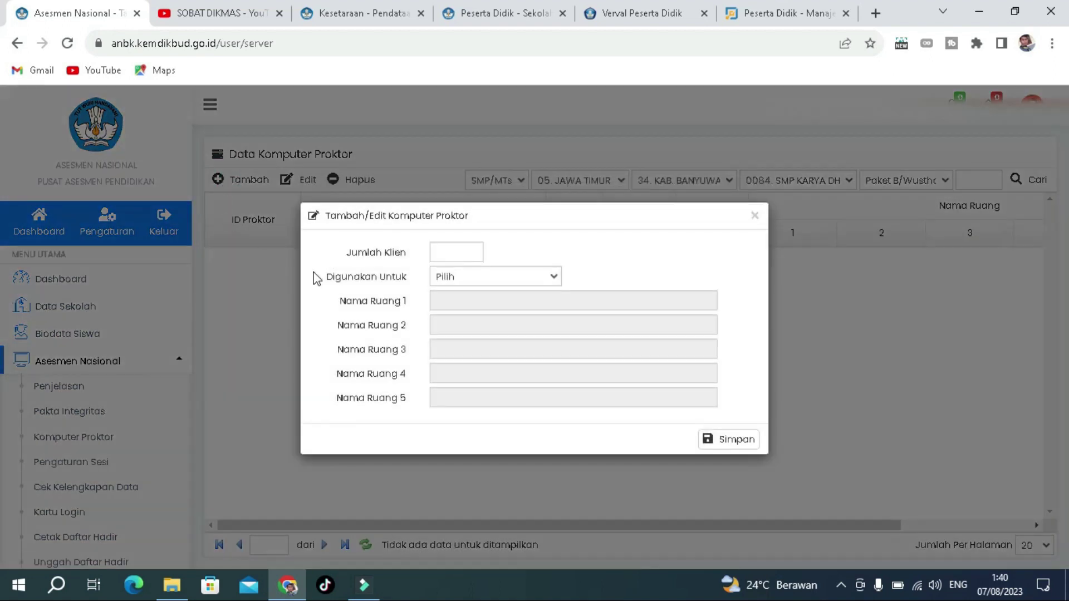
{"action": "left_click", "coordinate": [446, 250]}
{"action": "left_click", "coordinate": [470, 285]}
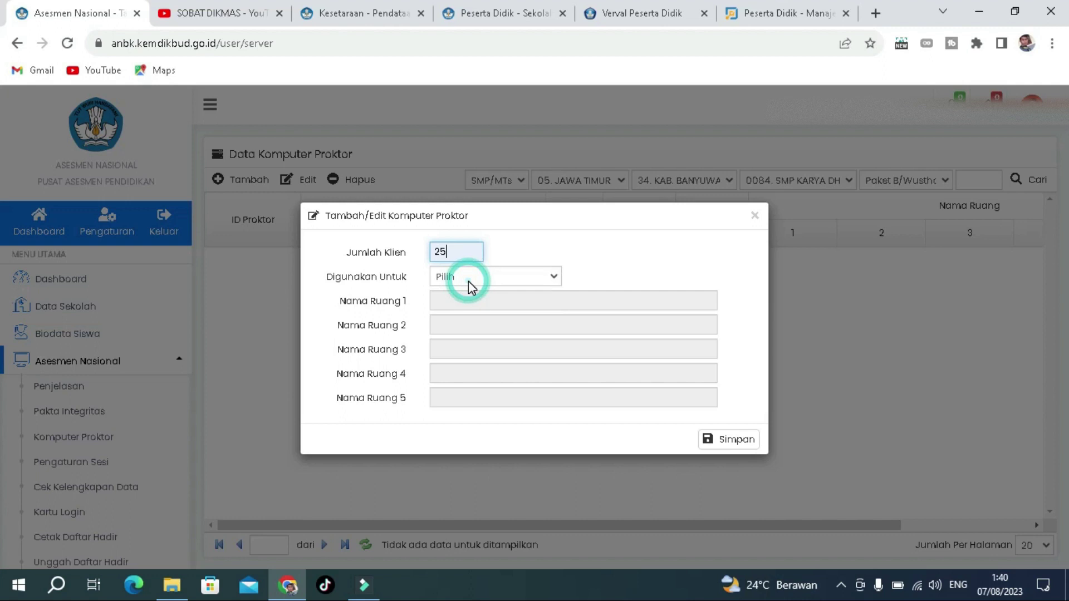
{"action": "left_click", "coordinate": [530, 275]}
{"action": "left_click", "coordinate": [480, 309]}
{"action": "left_click", "coordinate": [473, 303]}
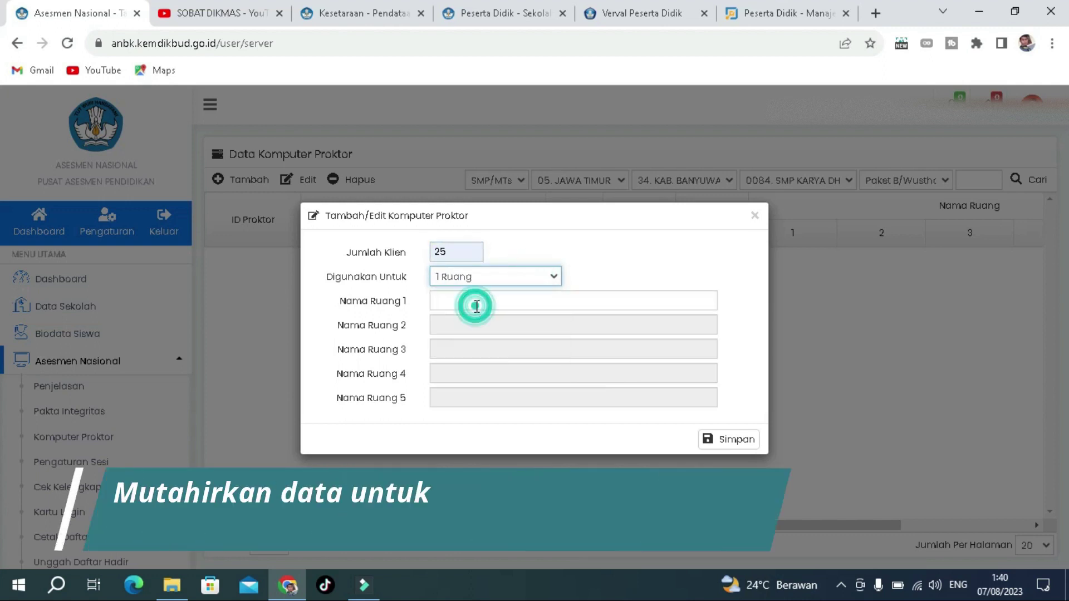
{"action": "left_click", "coordinate": [537, 336]}
{"action": "left_click", "coordinate": [729, 442]}
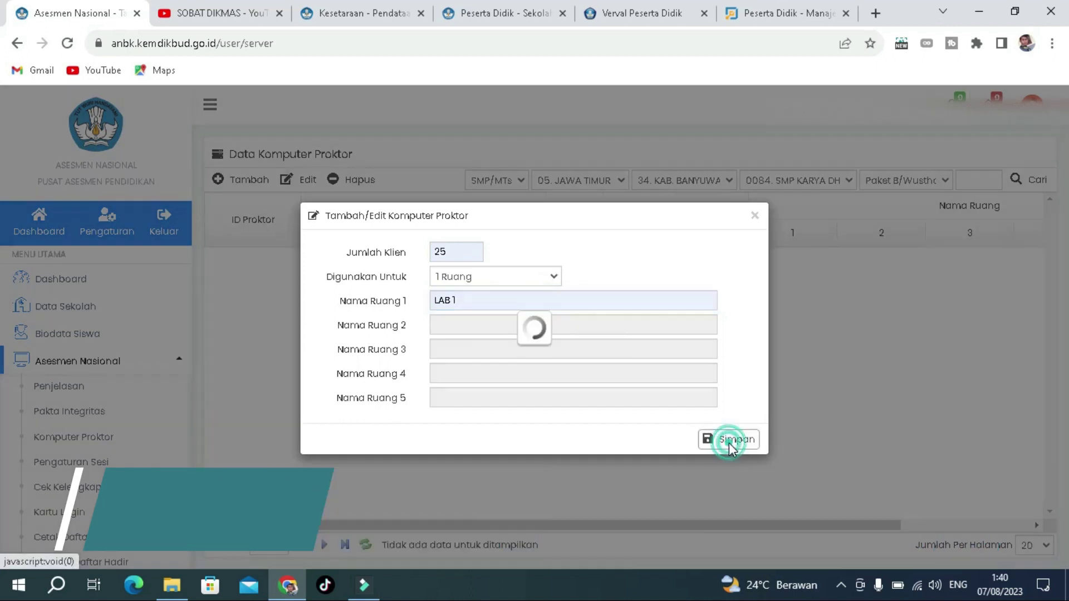
{"action": "left_click", "coordinate": [631, 375]}
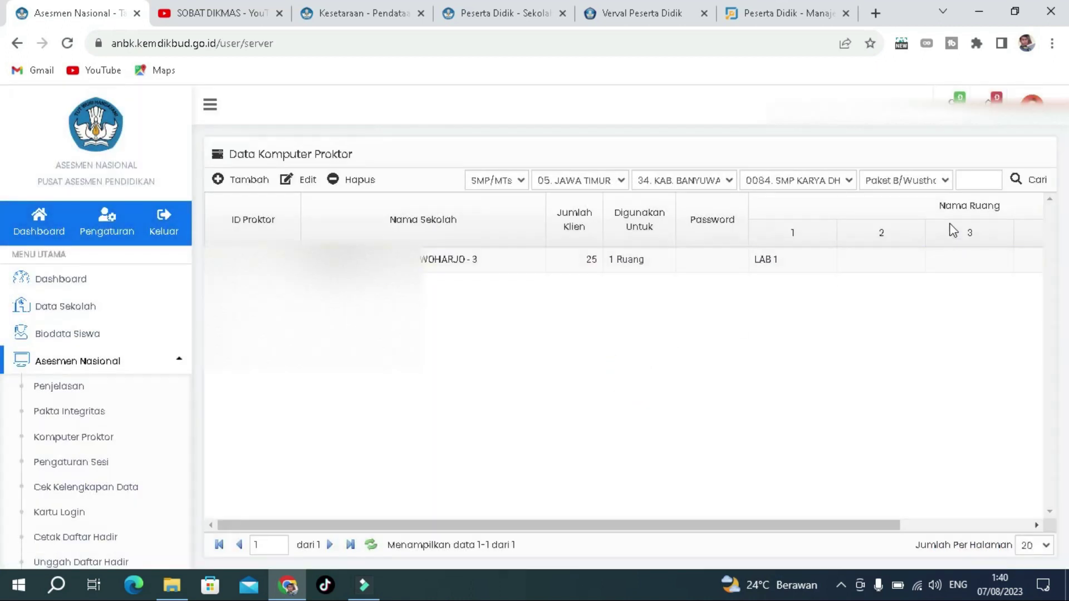
- Check the proctor computer list for Paket A/Ula and return to the unfiltered Pilih Peserta list
{"action": "left_click", "coordinate": [943, 180]}
{"action": "left_click", "coordinate": [925, 229]}
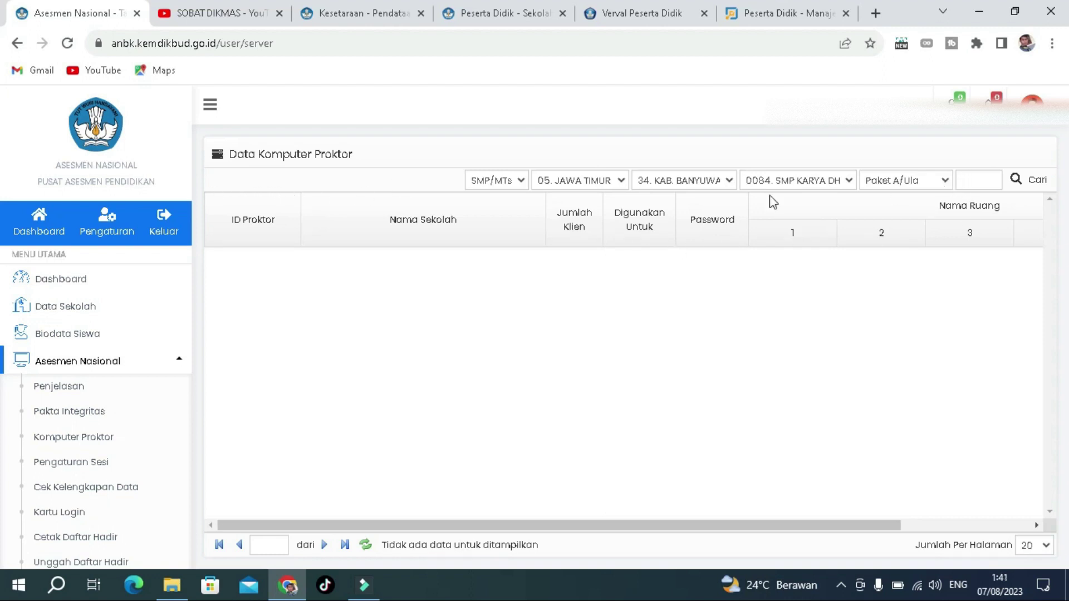
{"action": "left_click", "coordinate": [255, 180]}
{"action": "left_click", "coordinate": [947, 181]}
{"action": "left_click", "coordinate": [927, 196]}
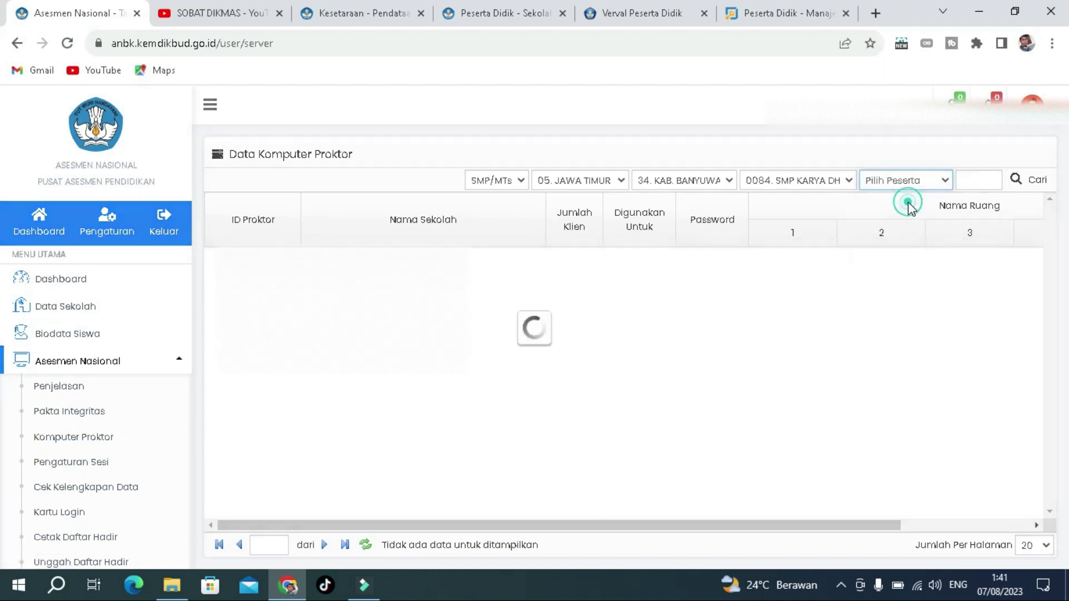
{"action": "left_click", "coordinate": [390, 259]}
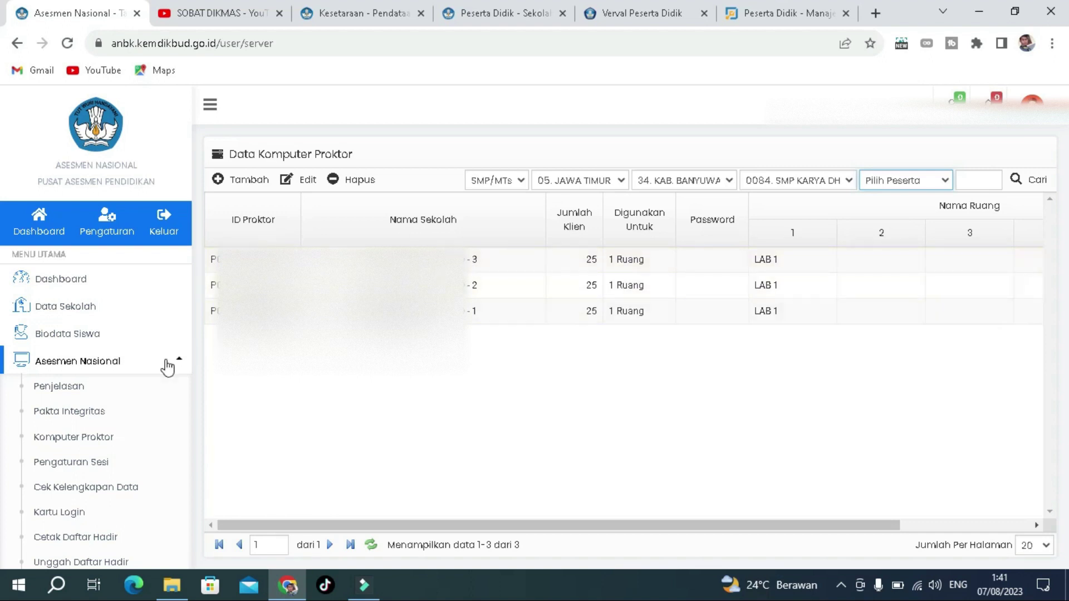
- Glance at Biodata Siswa and read the fourth task, about Gelombang and sesi, in the dashboard's "Persiapan Pelaksanaan Simulasi SD" announcement
{"action": "left_click", "coordinate": [65, 337]}
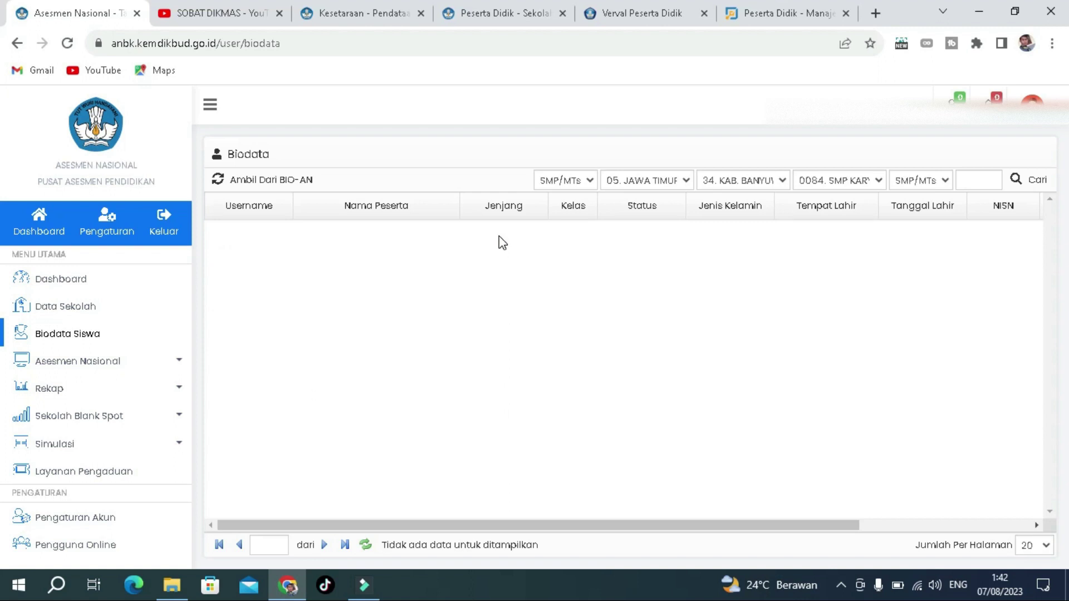
{"action": "left_click", "coordinate": [84, 284]}
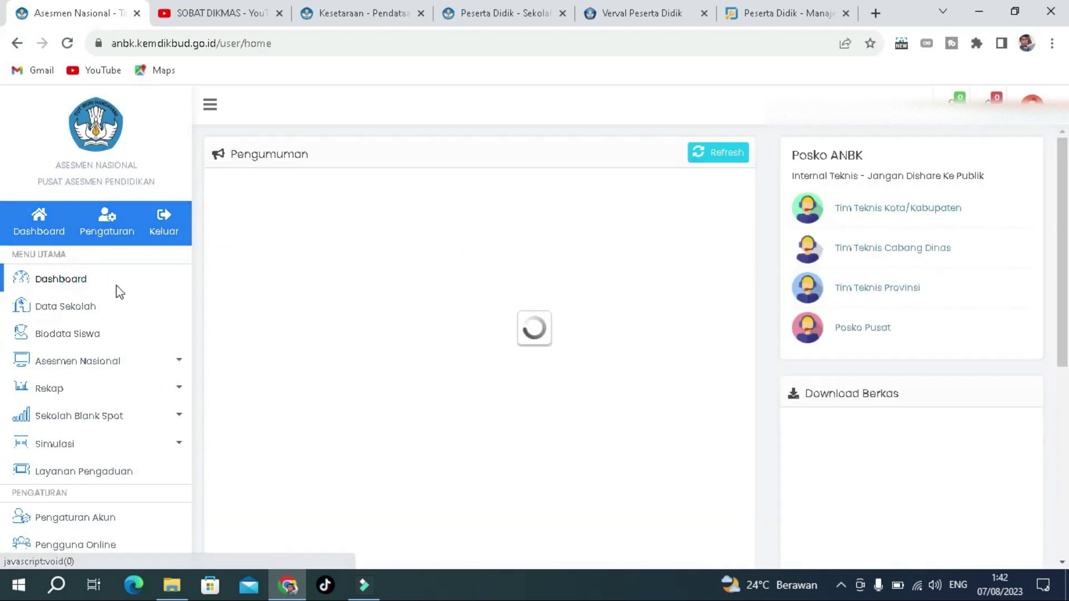
{"action": "scroll", "coordinate": [3, 329], "scroll_direction": "down", "scroll_amount": 10}
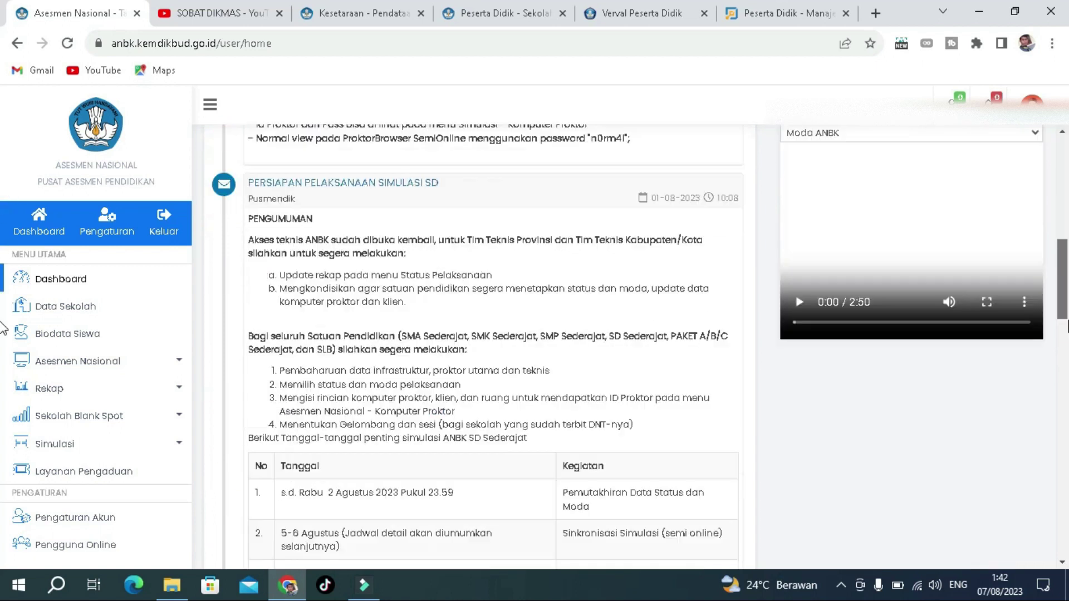
{"action": "scroll", "coordinate": [3, 329], "scroll_direction": "down", "scroll_amount": 3}
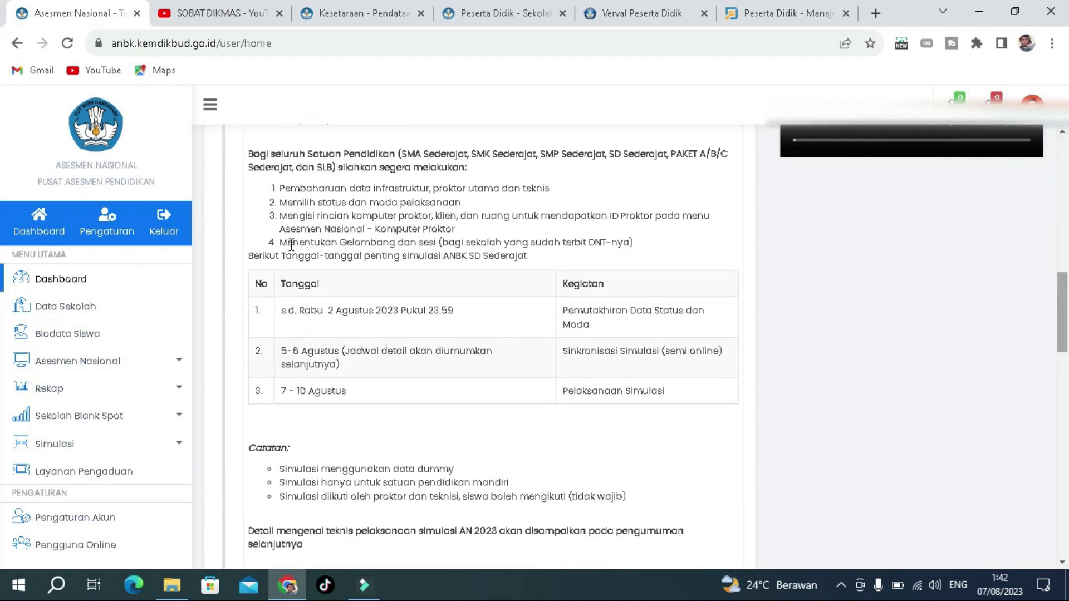
{"action": "left_click_drag", "start_coordinate": [284, 242], "coordinate": [619, 245]}
{"action": "left_click", "coordinate": [449, 243]}
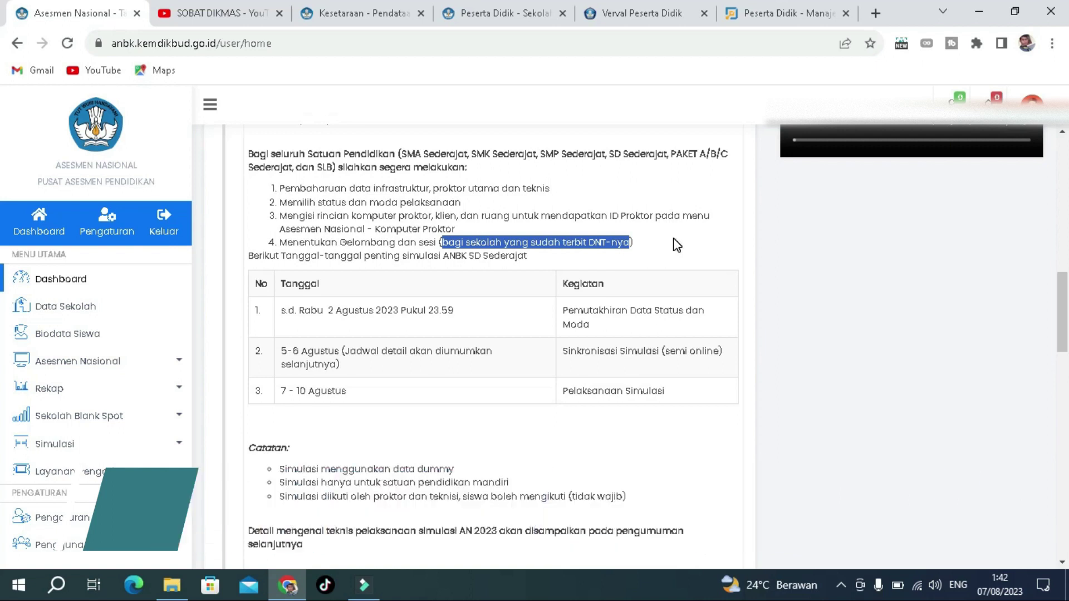
{"action": "left_click", "coordinate": [673, 238]}
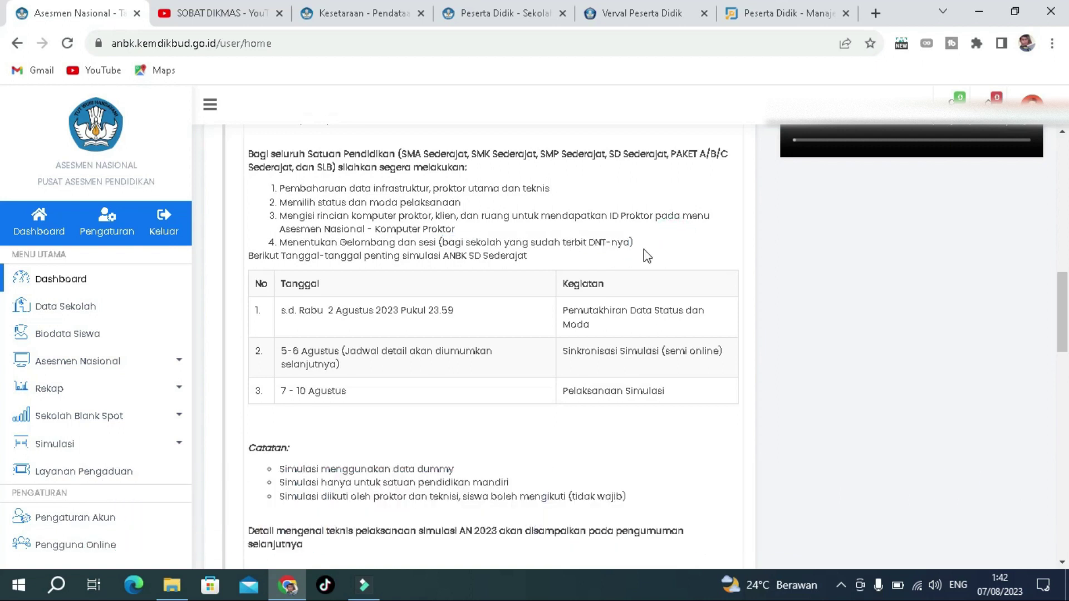
- Open Biodata Siswa and check the student list for the SMP/MTs participant type
{"action": "left_click", "coordinate": [80, 334]}
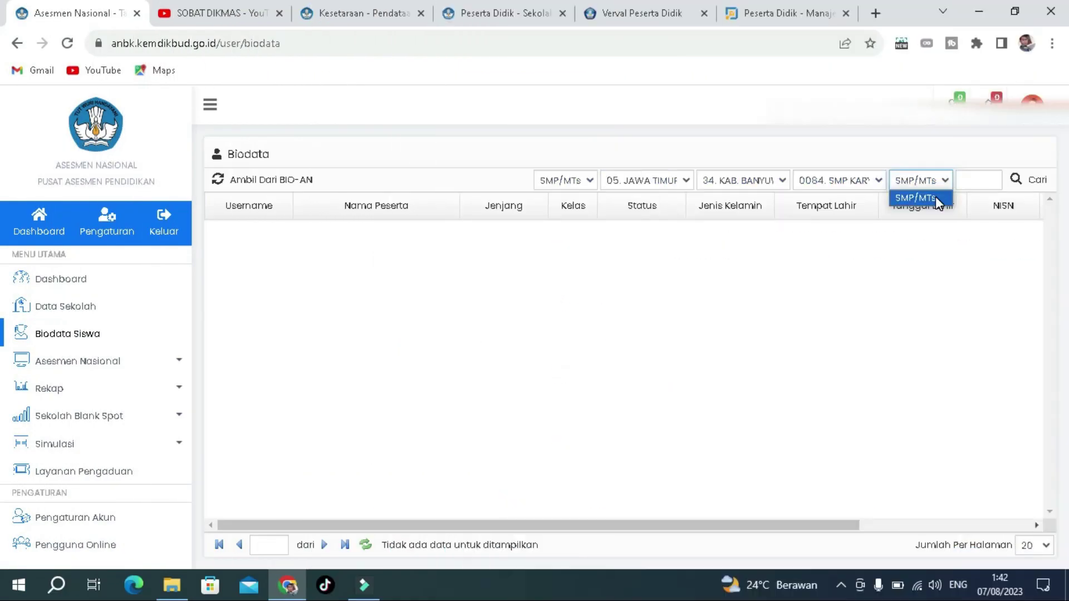
{"action": "left_click", "coordinate": [935, 198]}
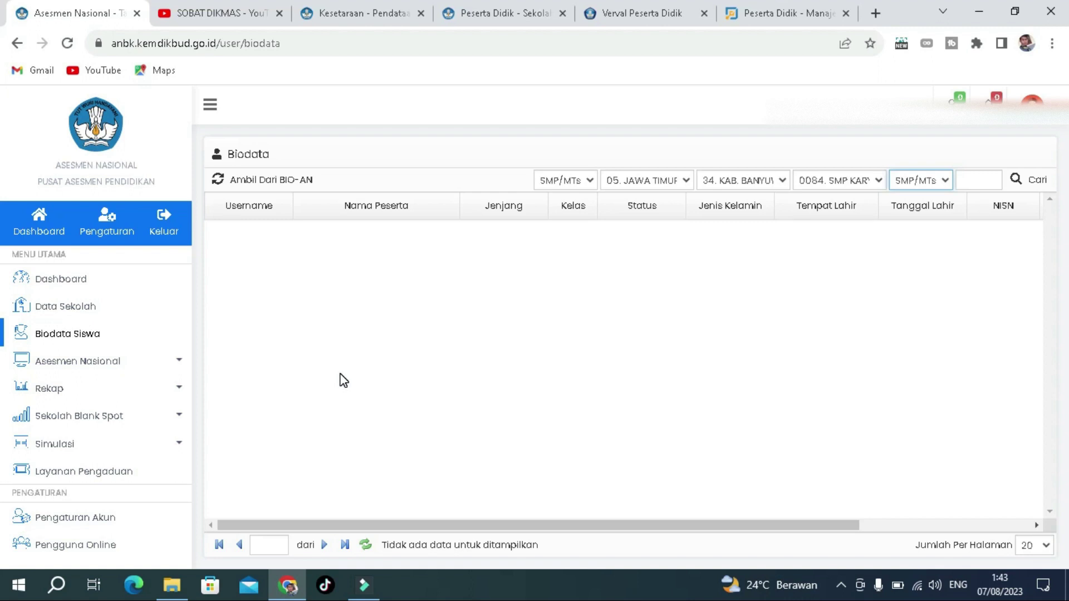
{"action": "left_click", "coordinate": [393, 329]}
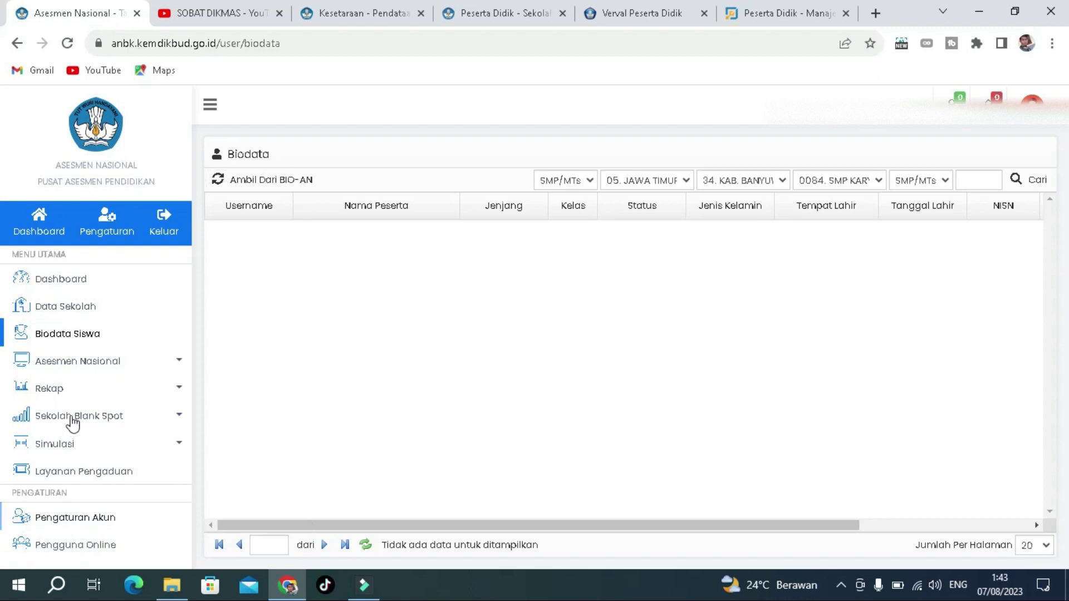
- Open Pengaturan Sesi under Asesmen Nasional and view its participant type choices without choosing one
{"action": "left_click", "coordinate": [131, 365]}
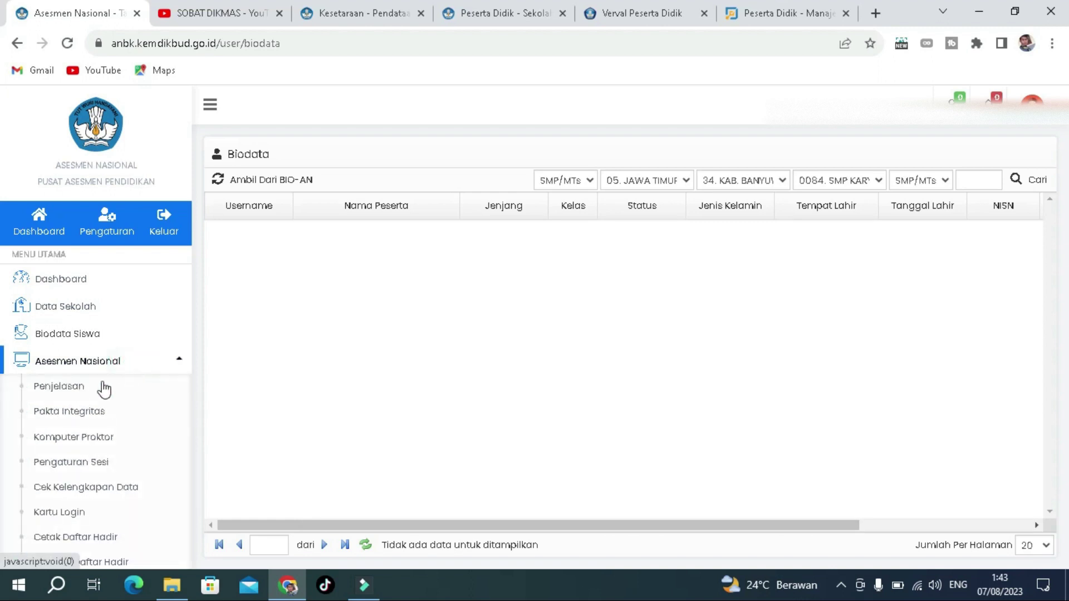
{"action": "left_click", "coordinate": [72, 467]}
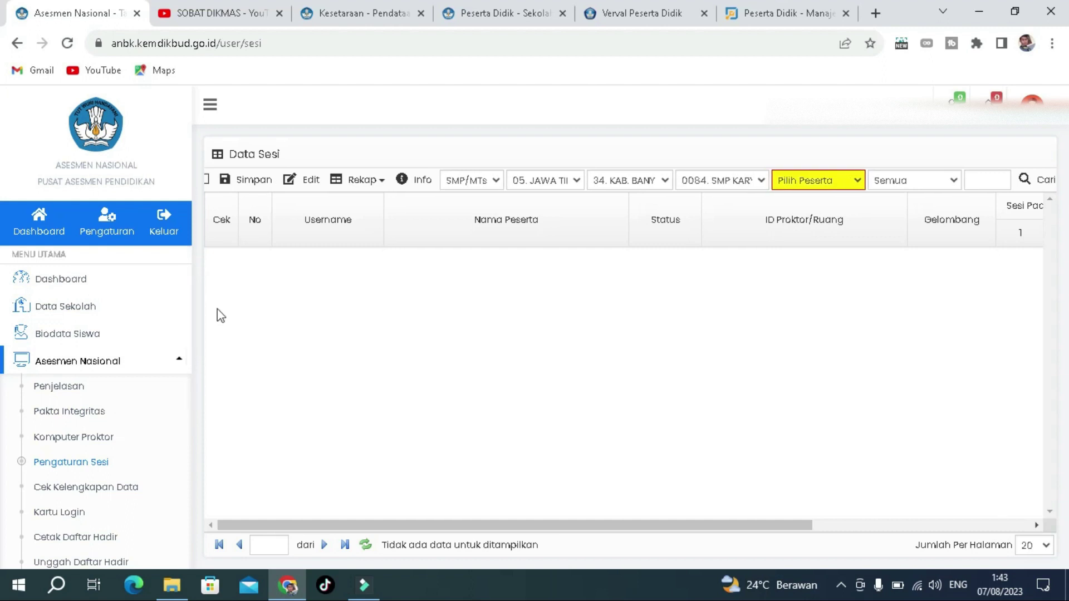
{"action": "left_click", "coordinate": [835, 181]}
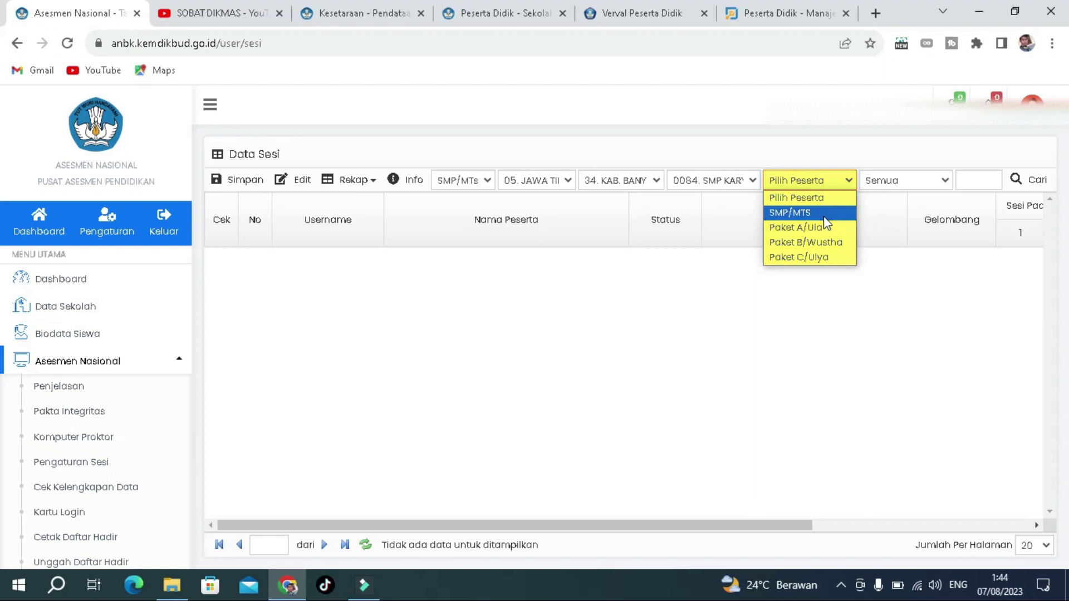
{"action": "left_click", "coordinate": [594, 335]}
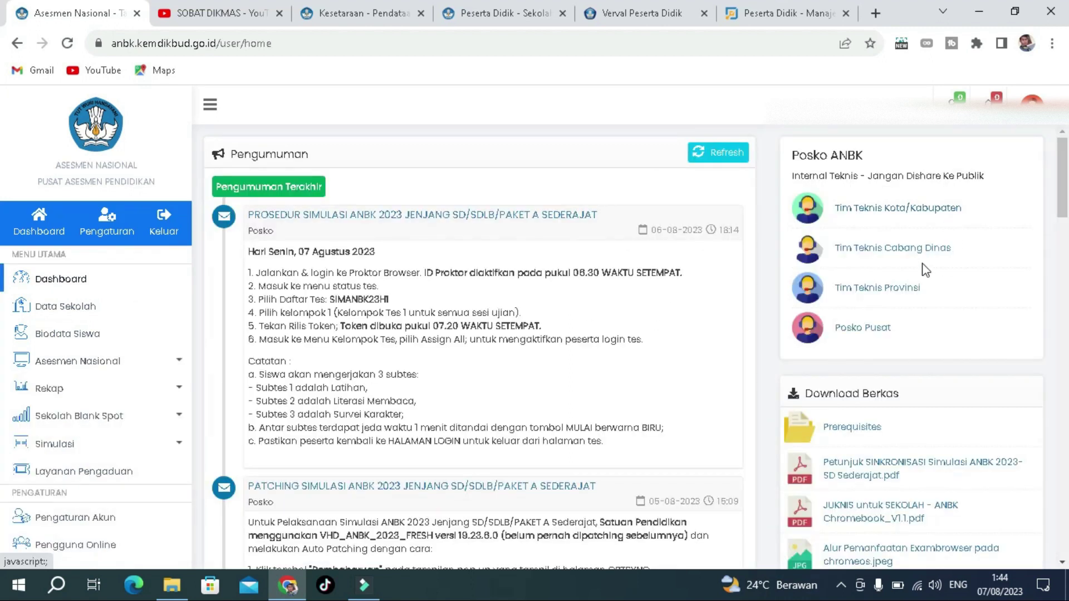
- Read the simulation schedule in the dashboard's "Persiapan Pelaksanaan Simulasi SD" announcement, highlighting the 7 - 10 Agustus dates
{"action": "left_click_drag", "start_coordinate": [1063, 205], "coordinate": [1066, 313]}
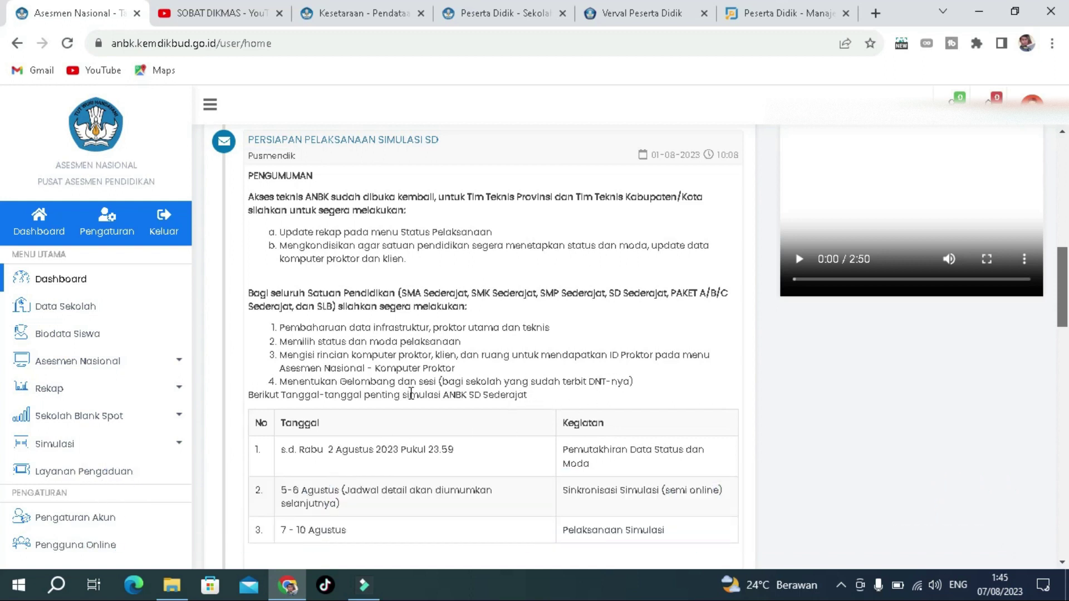
{"action": "left_click", "coordinate": [529, 392]}
{"action": "left_click", "coordinate": [54, 444]}
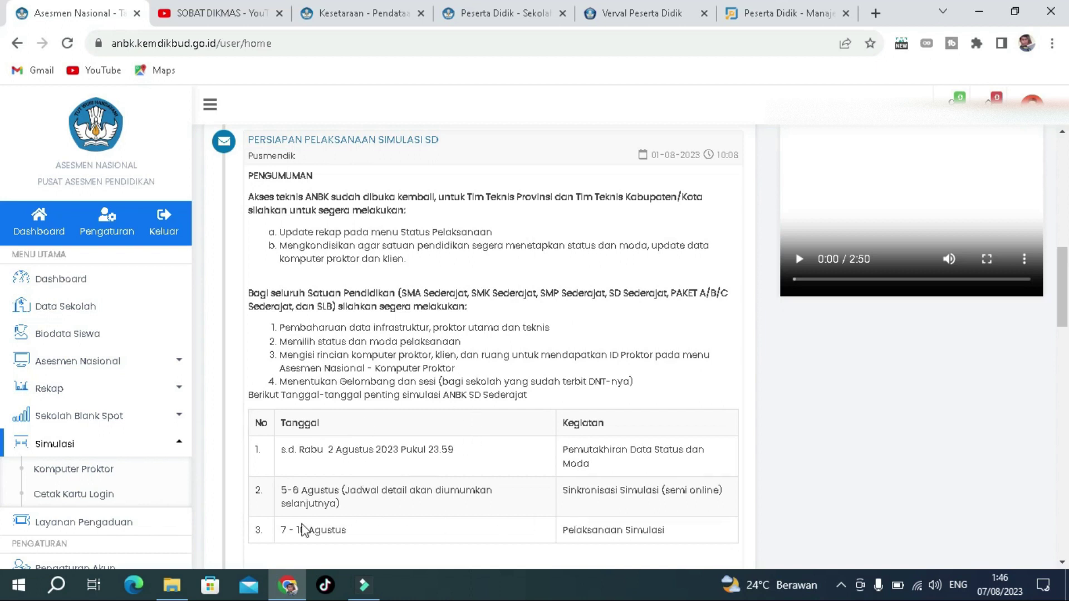
{"action": "left_click_drag", "start_coordinate": [283, 533], "coordinate": [369, 533]}
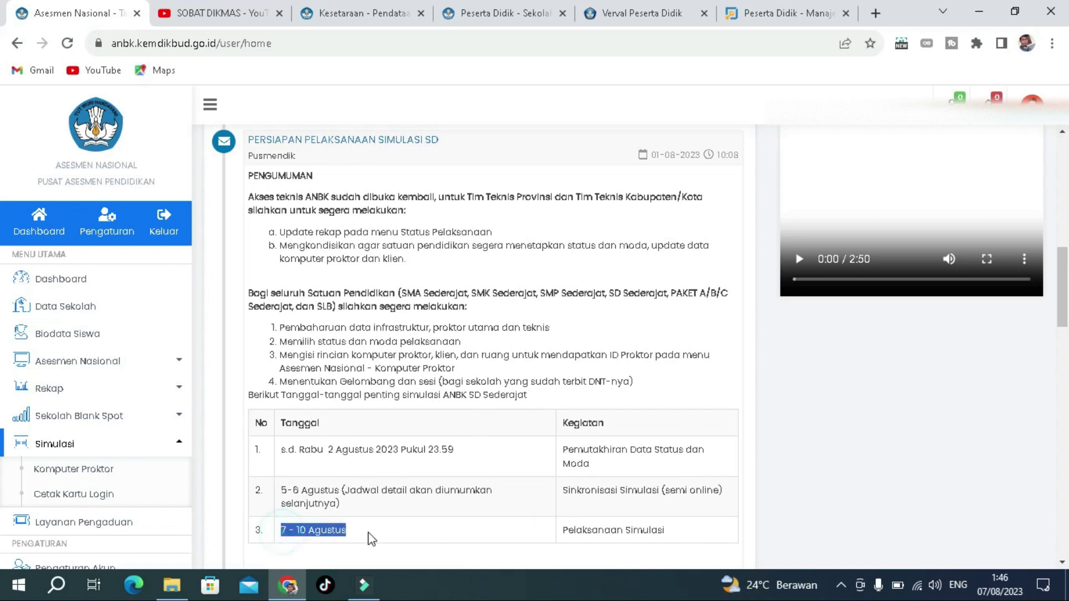
{"action": "left_click", "coordinate": [386, 527]}
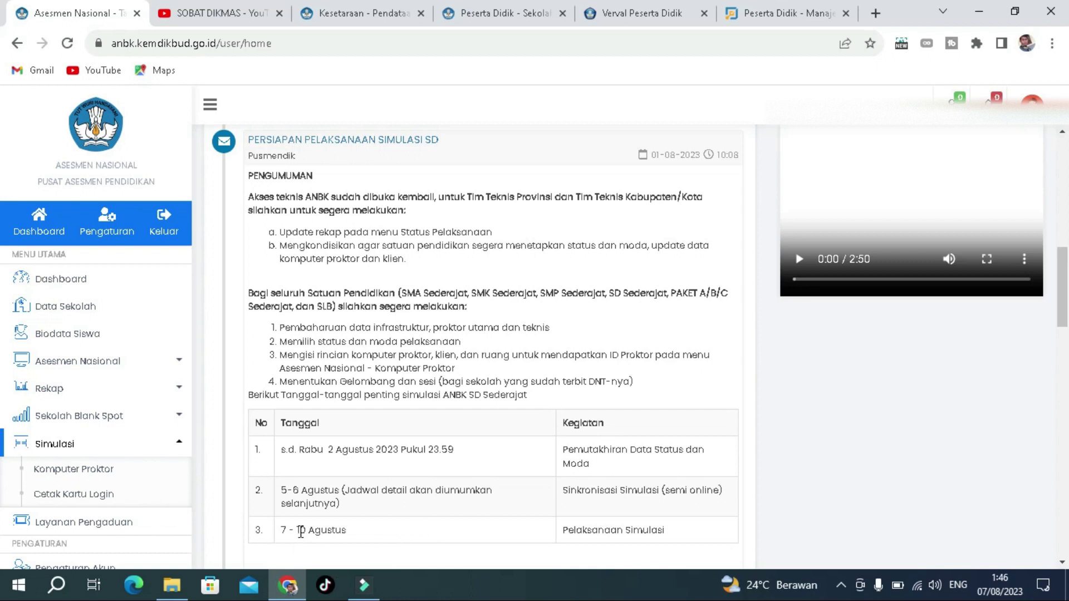
{"action": "left_click_drag", "start_coordinate": [301, 532], "coordinate": [365, 535]}
{"action": "left_click", "coordinate": [400, 513]}
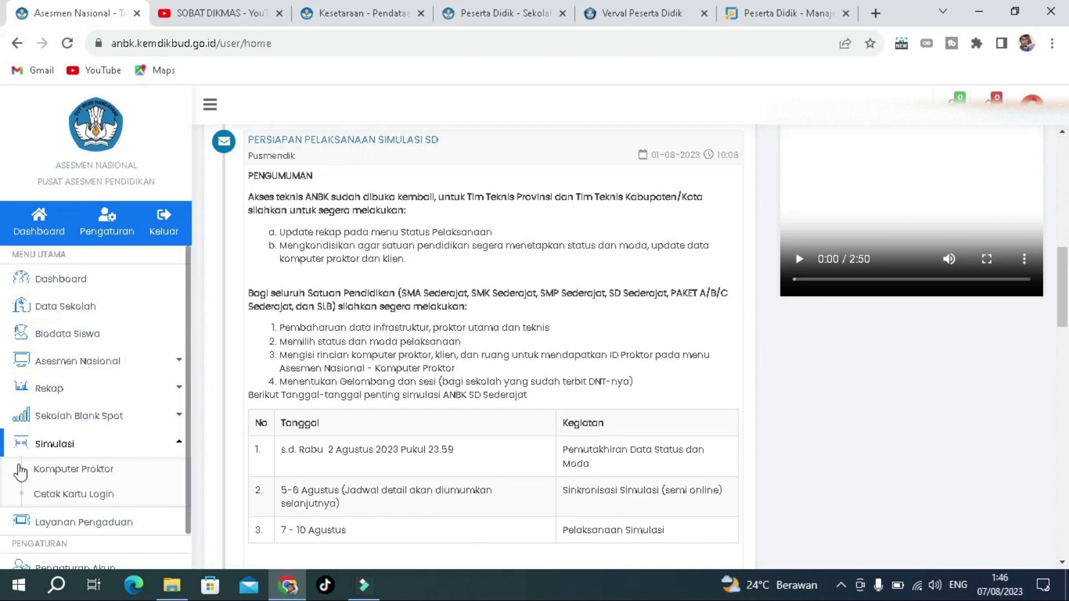
- Open the Simulasi recap of proctor computers and compare the entries offered under Asesmen Nasional and Simulasi
{"action": "left_click", "coordinate": [58, 472]}
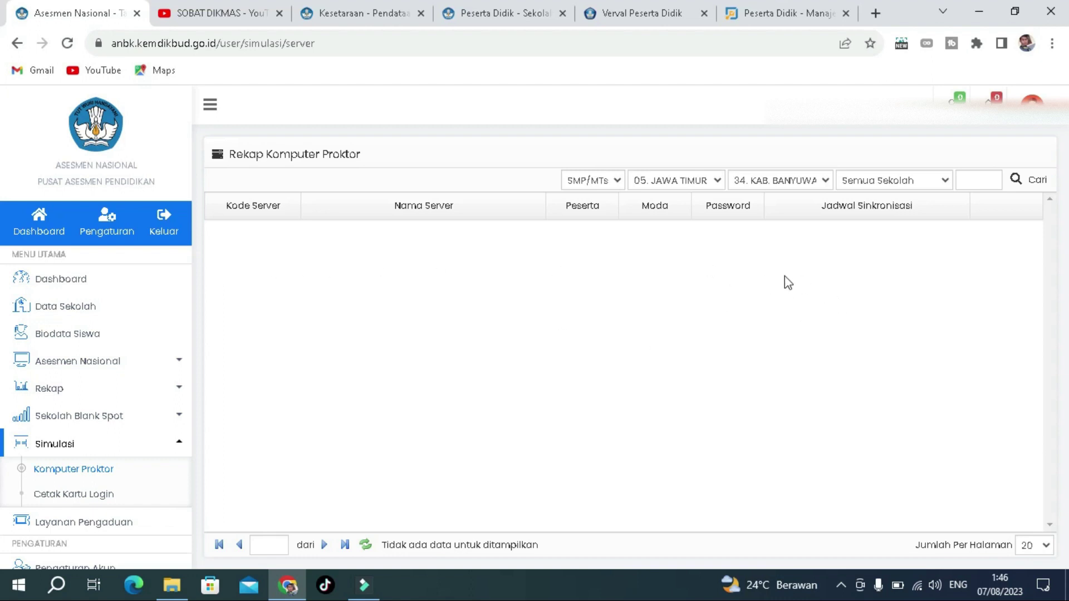
{"action": "left_click", "coordinate": [88, 363]}
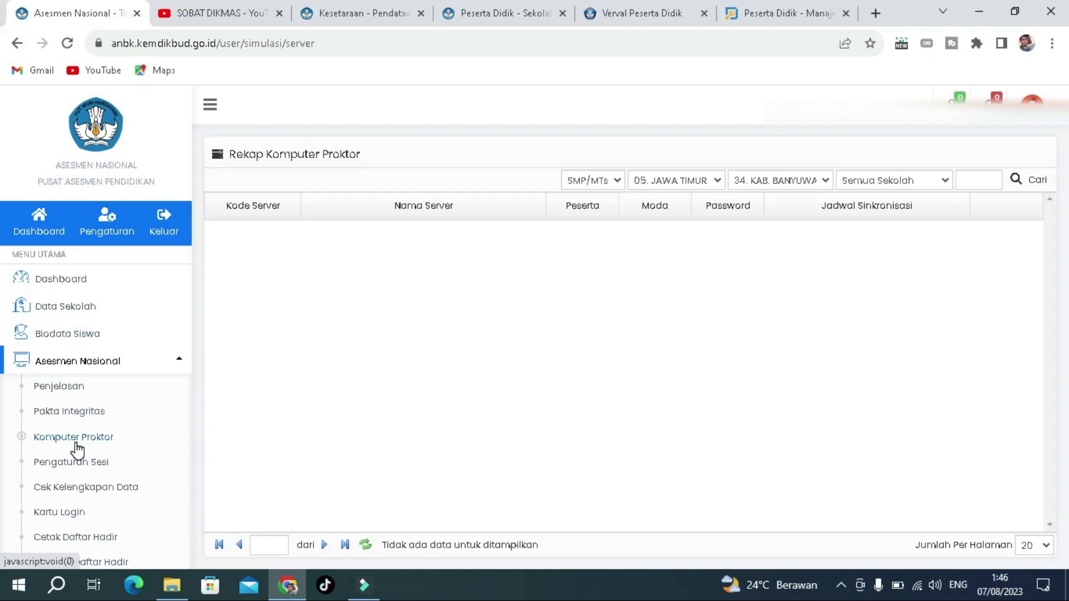
{"action": "left_click", "coordinate": [107, 359]}
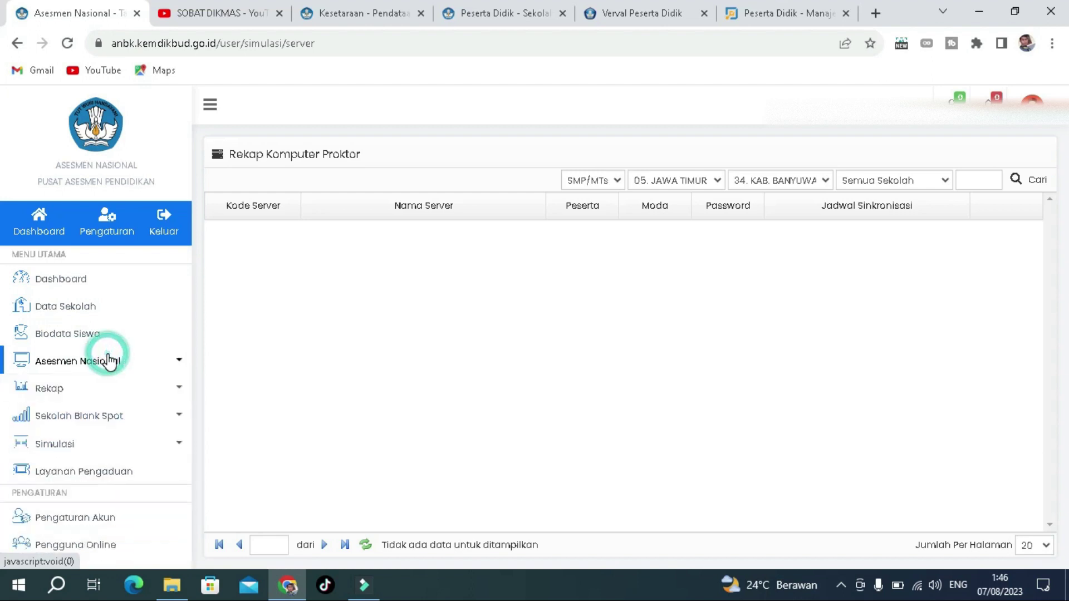
{"action": "left_click", "coordinate": [57, 445]}
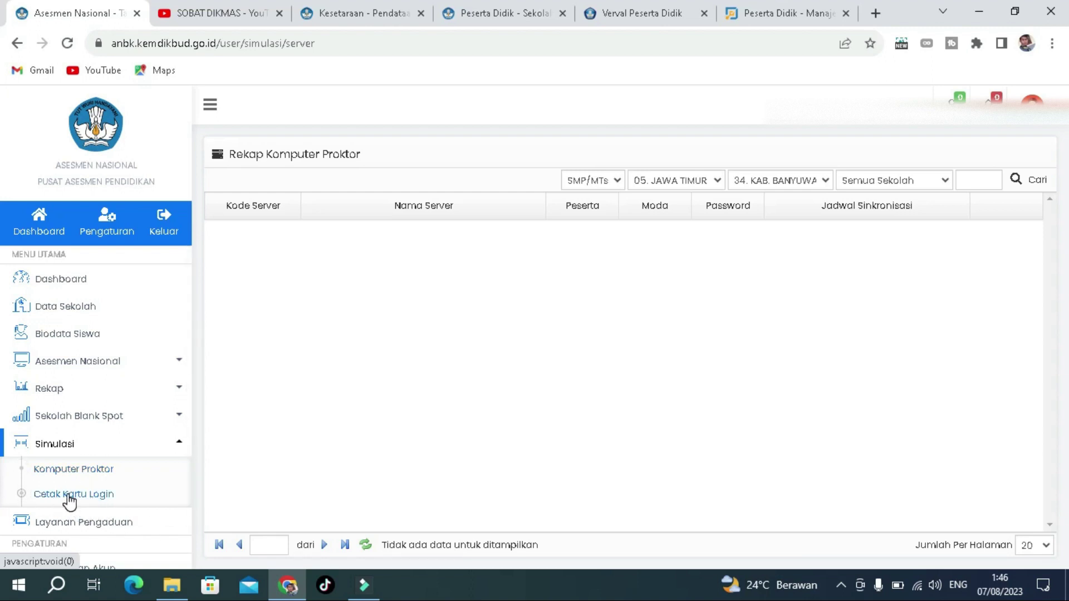
- Generate the simulation login cards for the Paket A/Ula exam, keeping the preset level, province, regency and school
{"action": "left_click", "coordinate": [67, 495]}
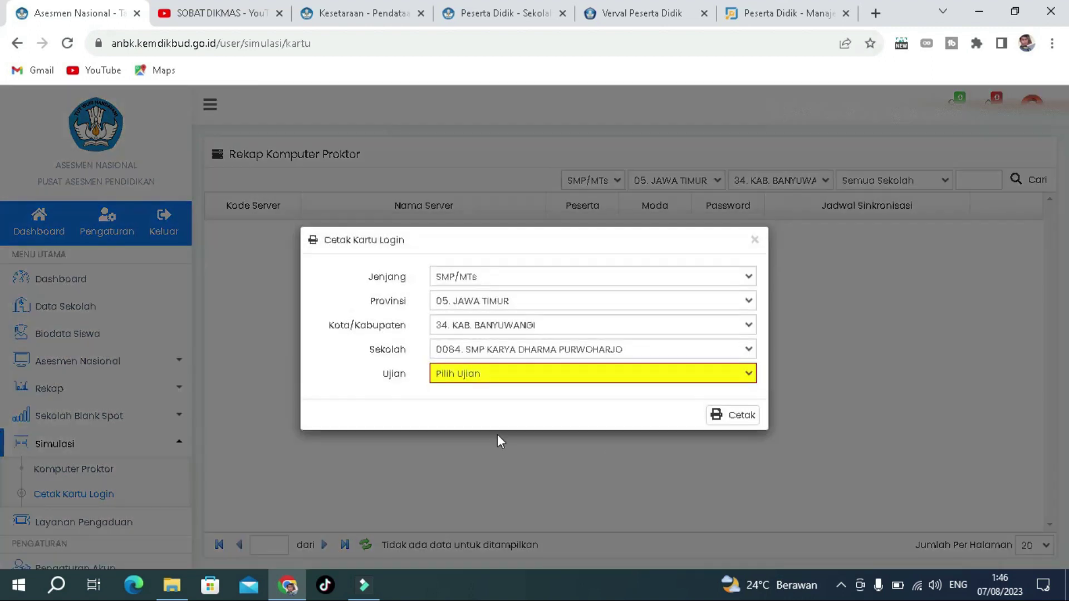
{"action": "left_click", "coordinate": [661, 370]}
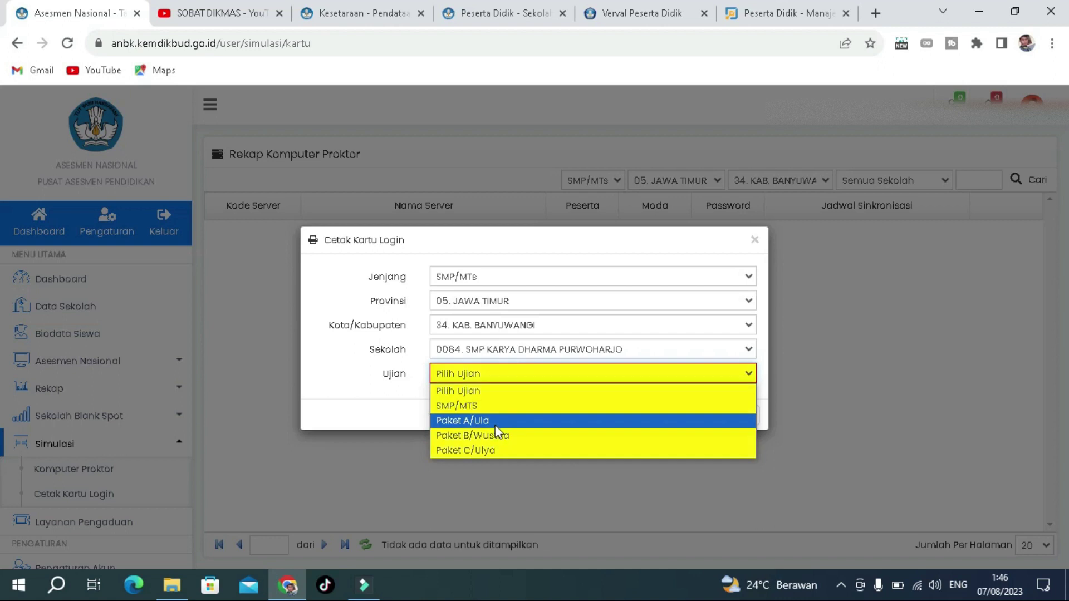
{"action": "left_click", "coordinate": [464, 420]}
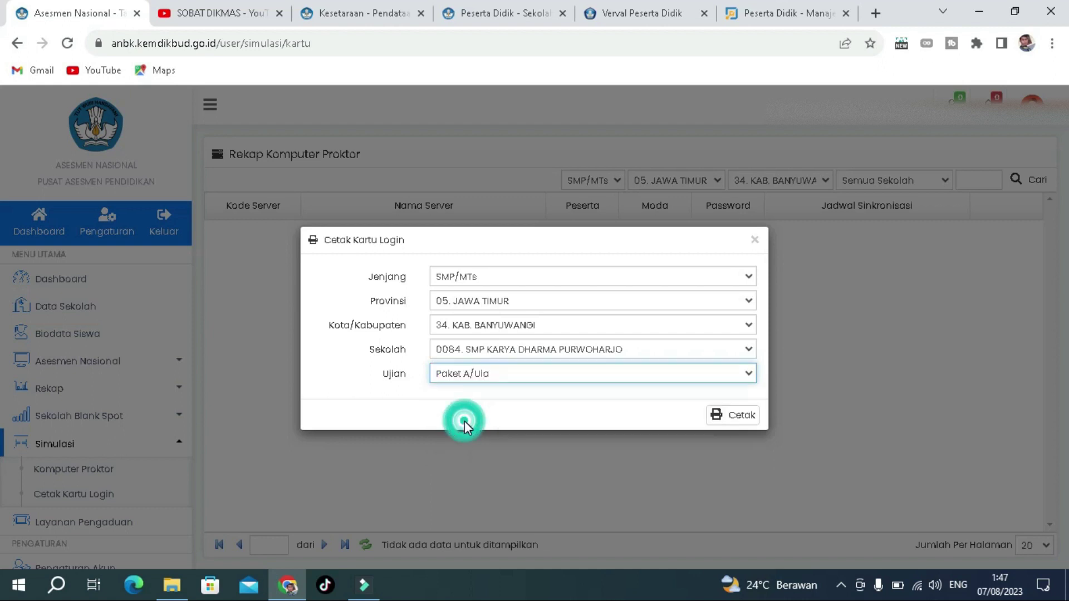
{"action": "left_click", "coordinate": [733, 422]}
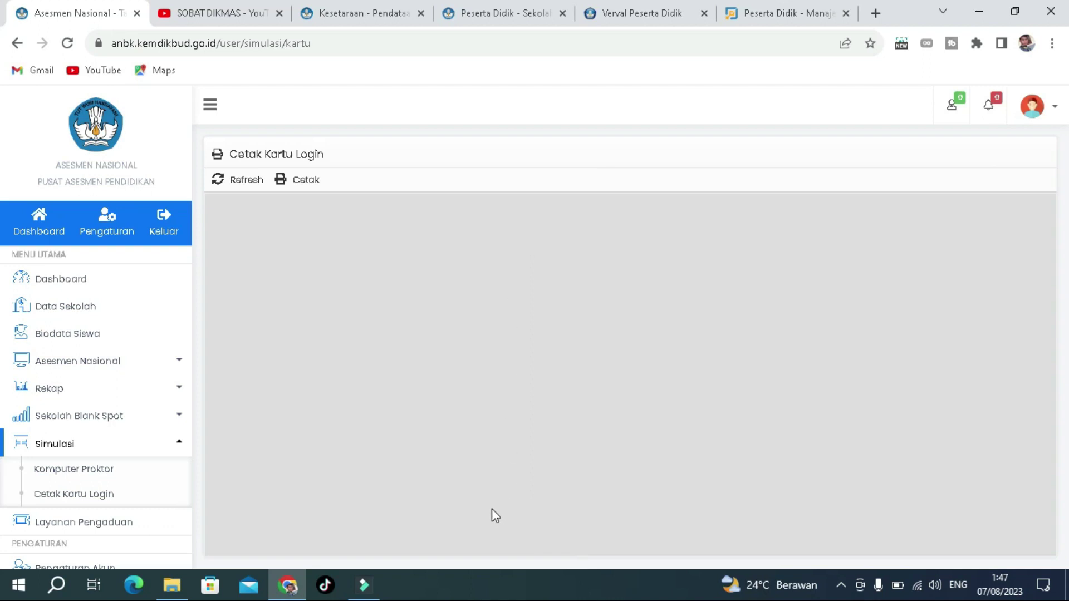
- Return to the dashboard announcements, and switch to the SOBAT DIKMAS YouTube channel to browse its list of videos
{"action": "left_click", "coordinate": [74, 285]}
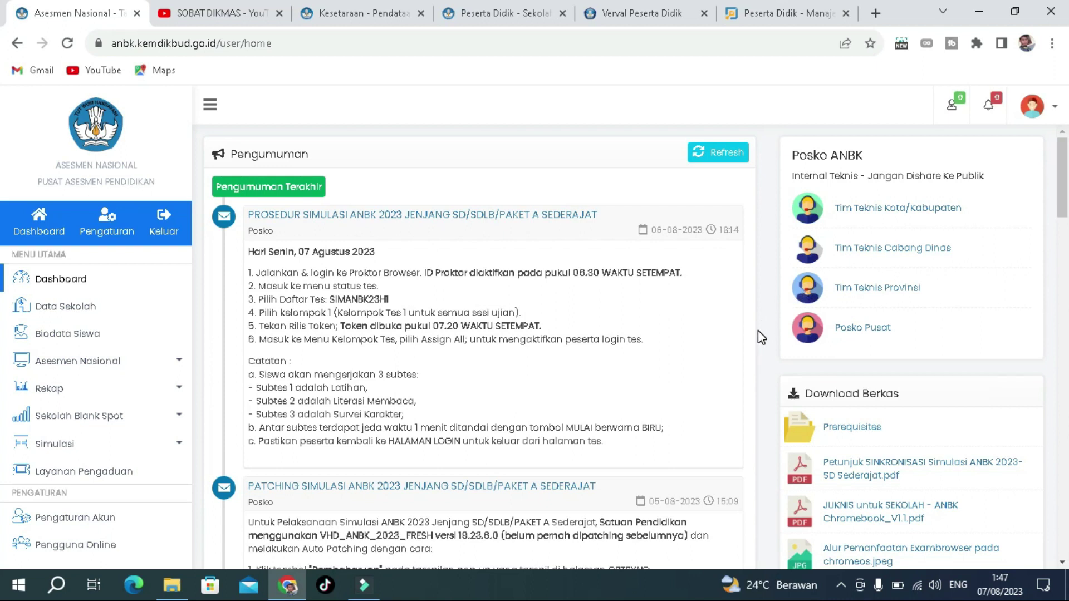
{"action": "mouse_move", "coordinate": [1063, 169]}
{"action": "left_mouse_down"}
{"action": "mouse_move", "coordinate": [1063, 189]}
{"action": "mouse_move", "coordinate": [1063, 164]}
{"action": "left_mouse_up"}
{"action": "key", "text": "ctrl+Tab"}
{"action": "left_click_drag", "start_coordinate": [1058, 151], "coordinate": [1062, 237]}
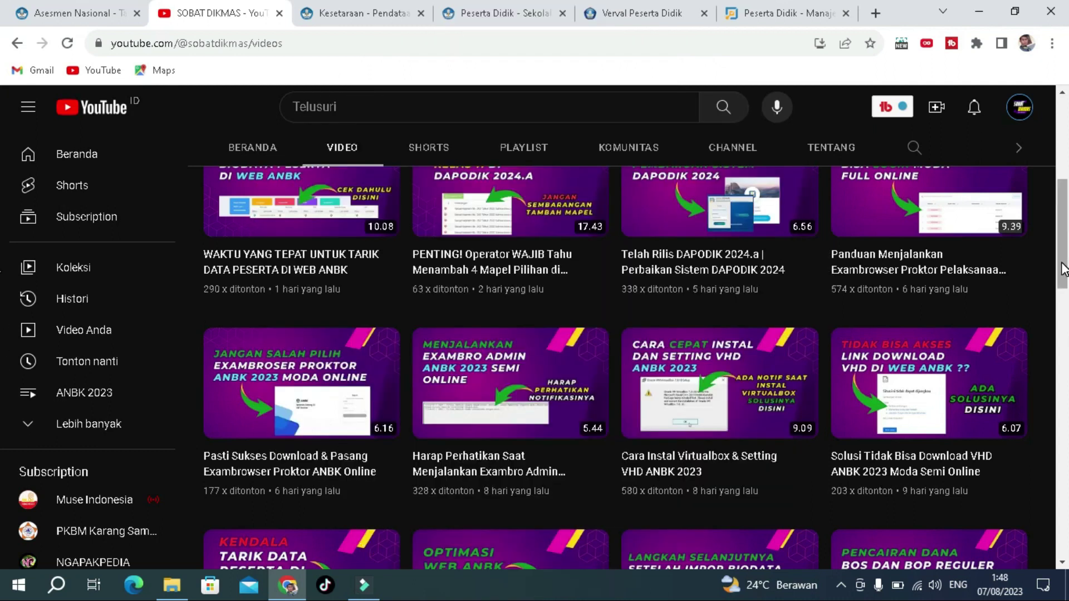
{"action": "left_click_drag", "start_coordinate": [1064, 269], "coordinate": [1060, 252]}
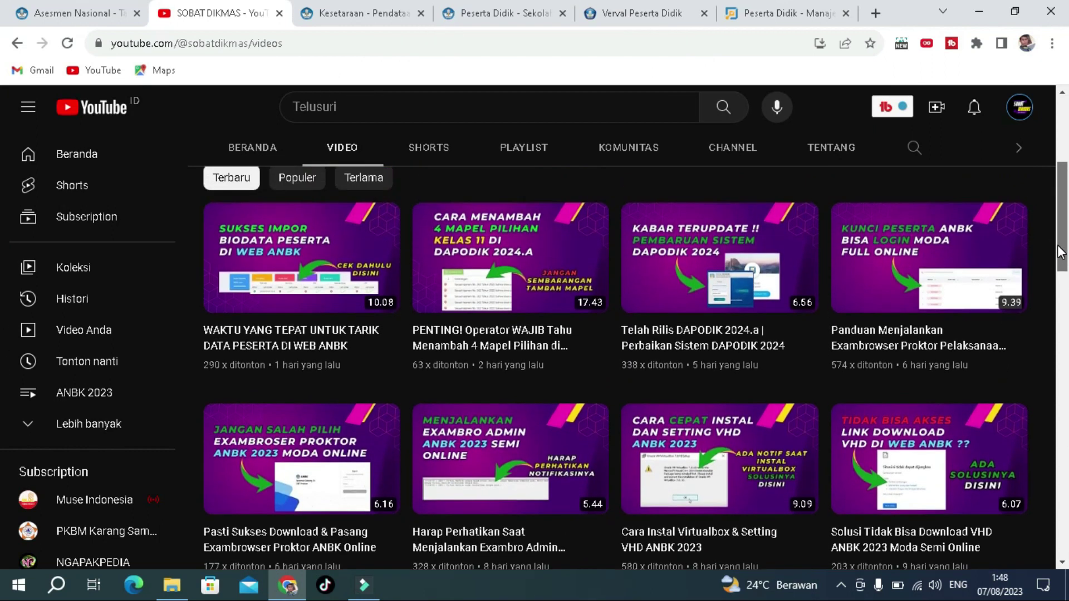